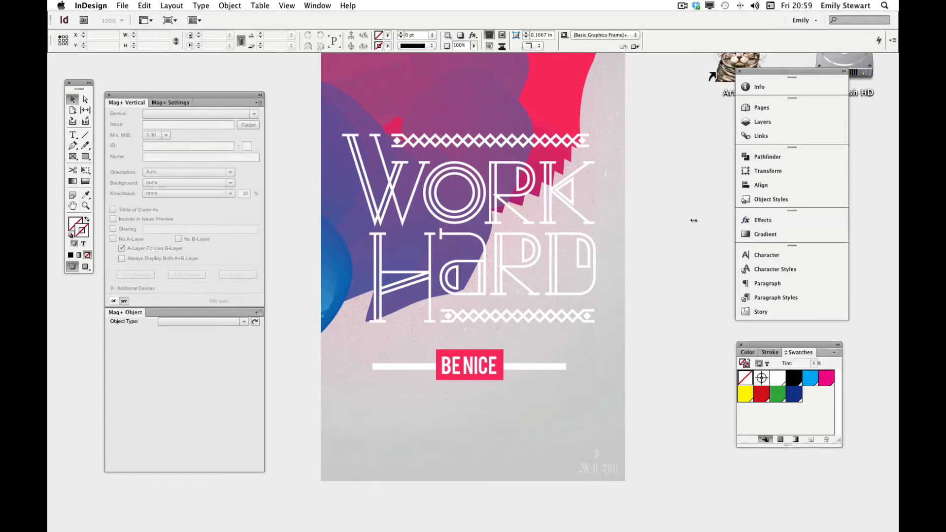
Step: Switch to the Finder desktop and create a new folder there named Vox
click(693, 220)
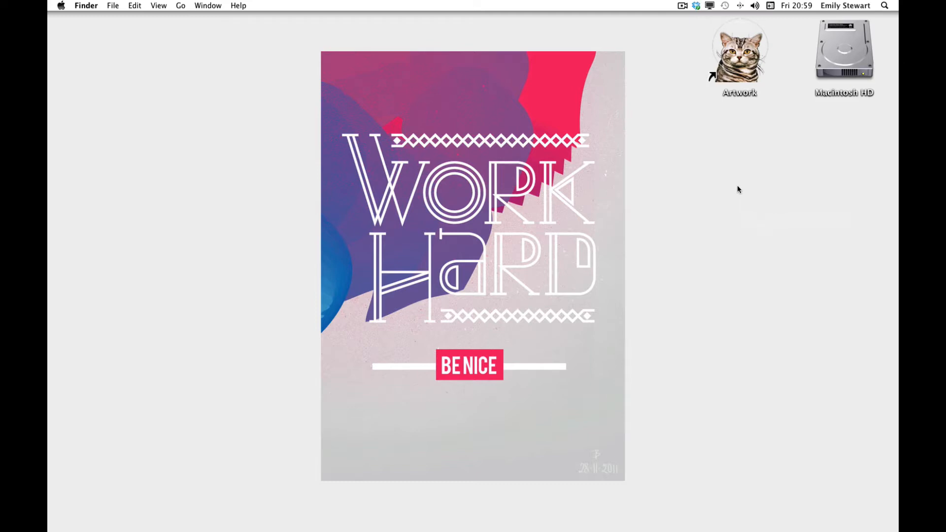
right_click(754, 191)
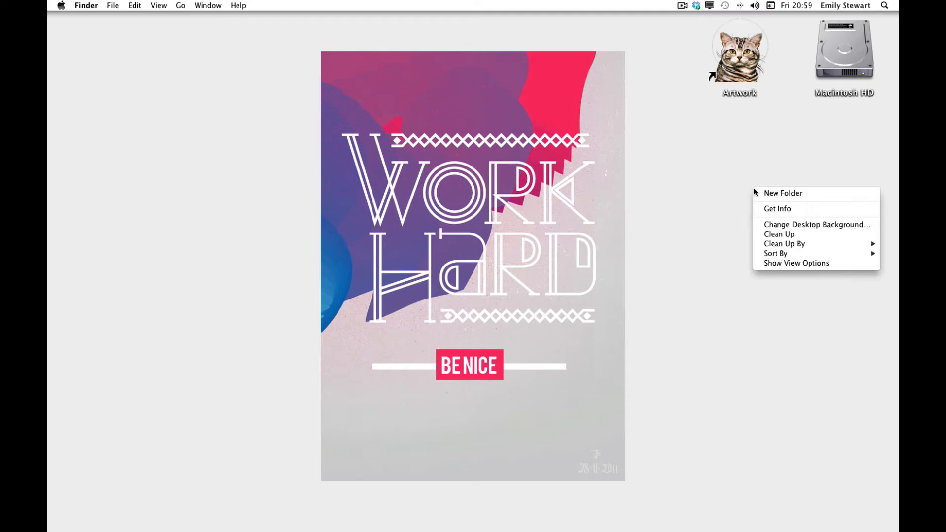
click(770, 194)
text(Vox)
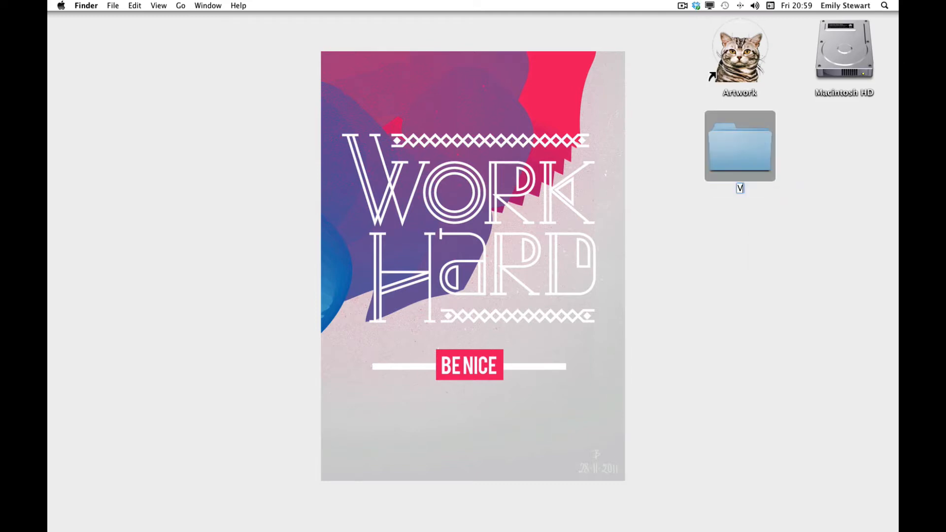
click(796, 173)
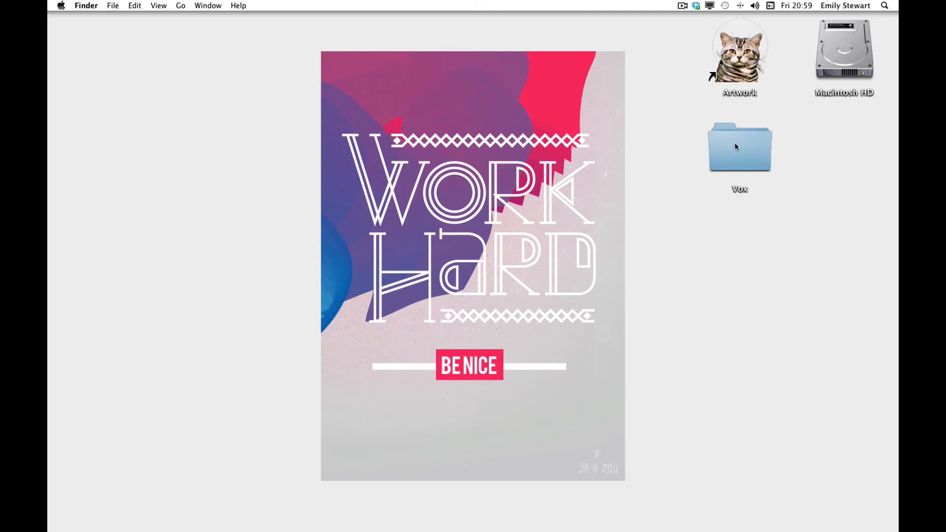
Step: Open the Vox folder and create a subfolder inside it named Vox_1130
double_click(735, 142)
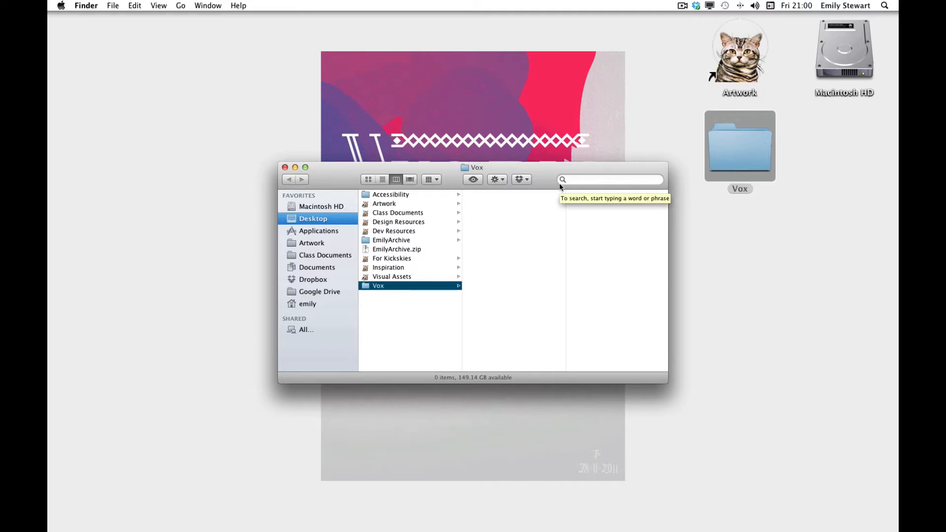
click(498, 179)
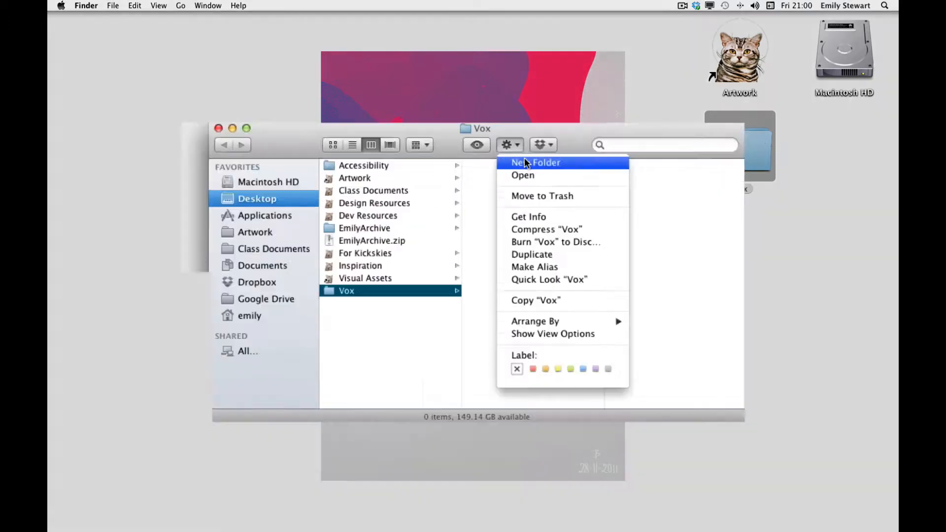
click(508, 191)
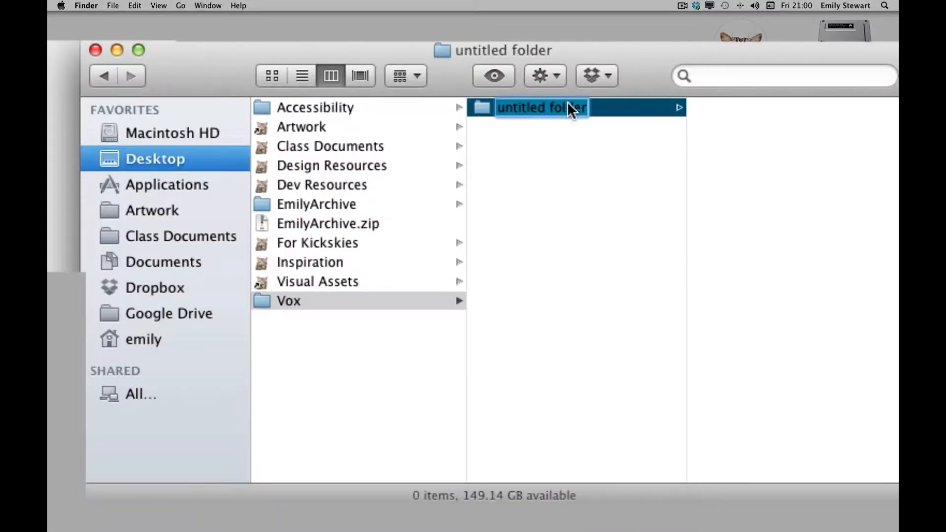
text(Vox_)
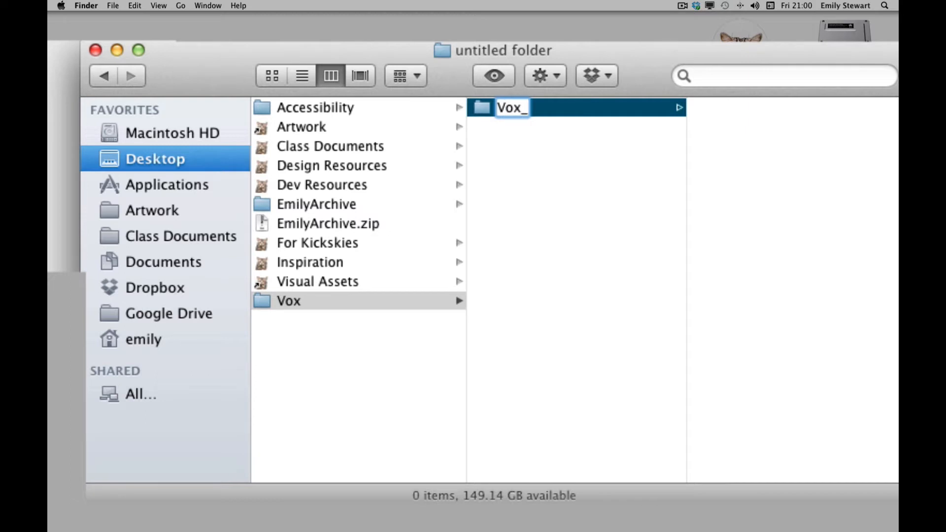
text(1130)
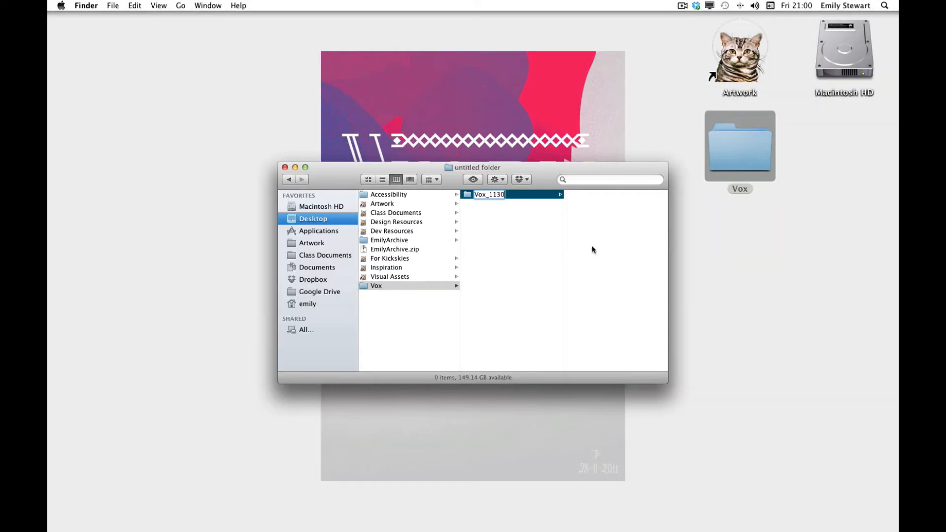
key(Return)
Step: Create a subfolder named Assets inside the Vox_1130 folder
drag(540, 183, 520, 186)
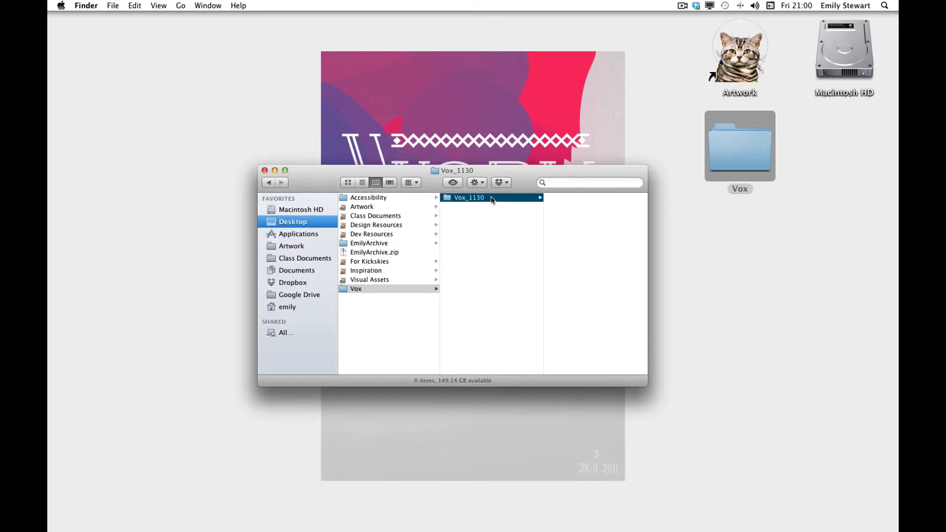
click(475, 183)
click(480, 195)
text(Assets)
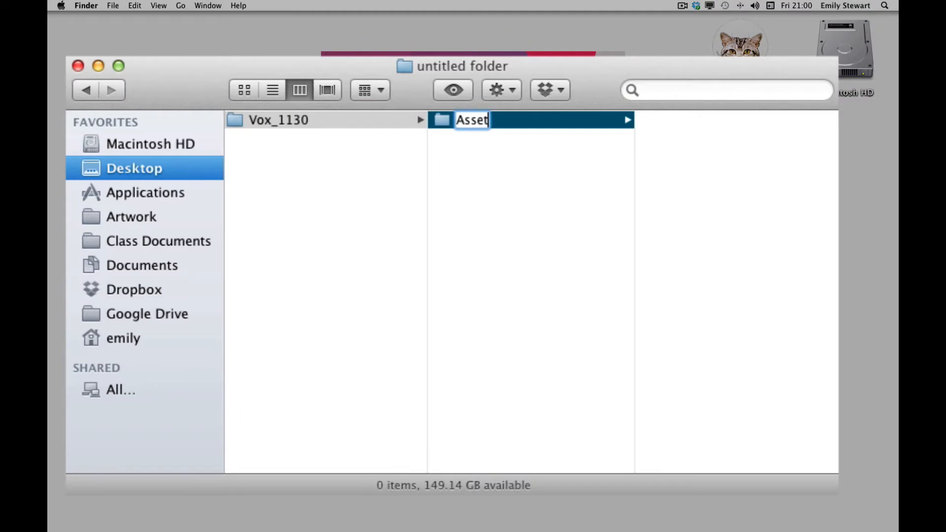
click(542, 181)
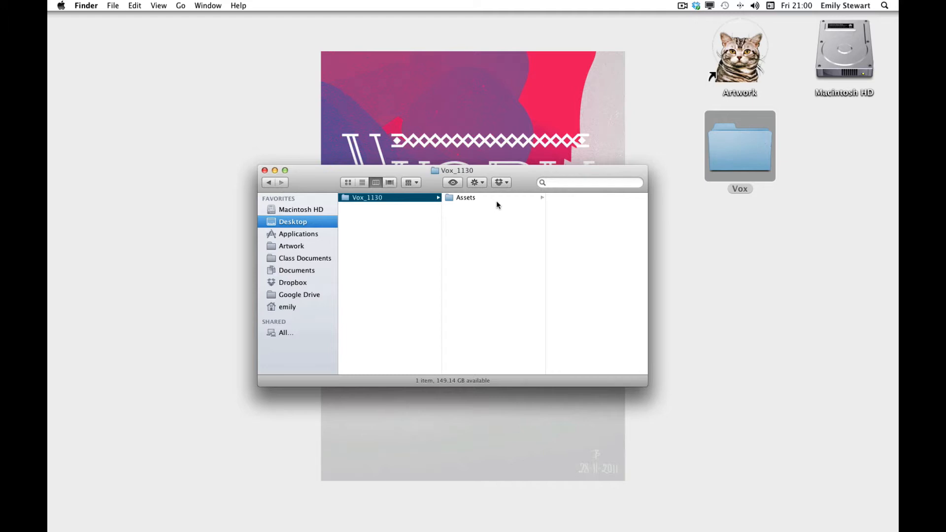
Step: Add a second subfolder named INDD_Files inside Vox_1130, next to Assets
click(477, 183)
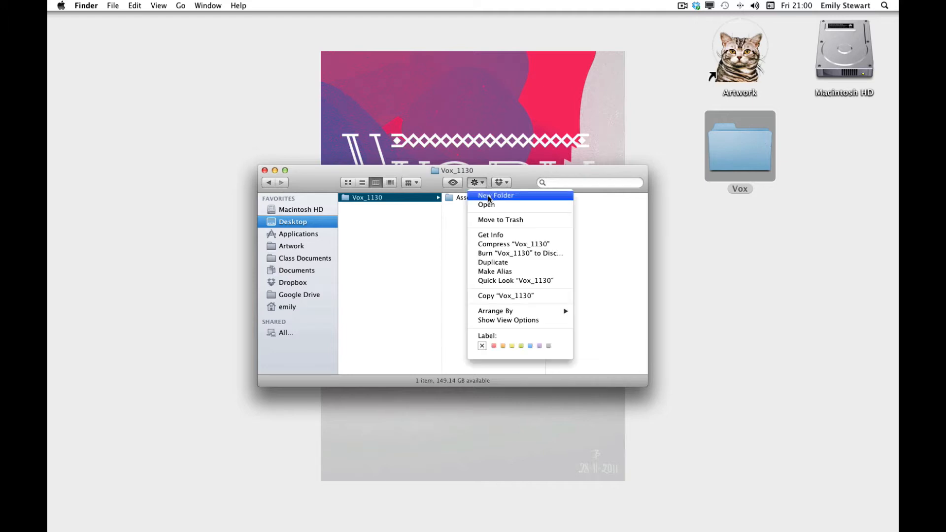
click(487, 196)
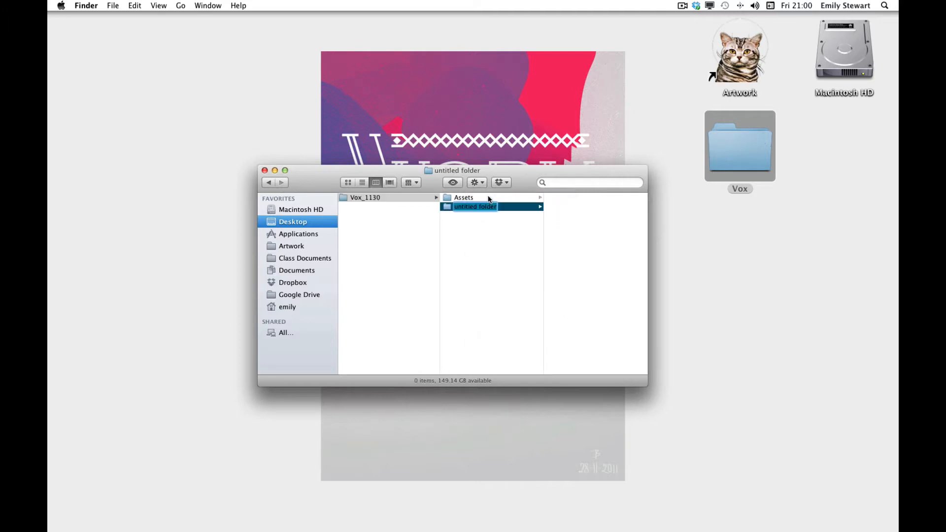
key(BackSpace)
text(IN)
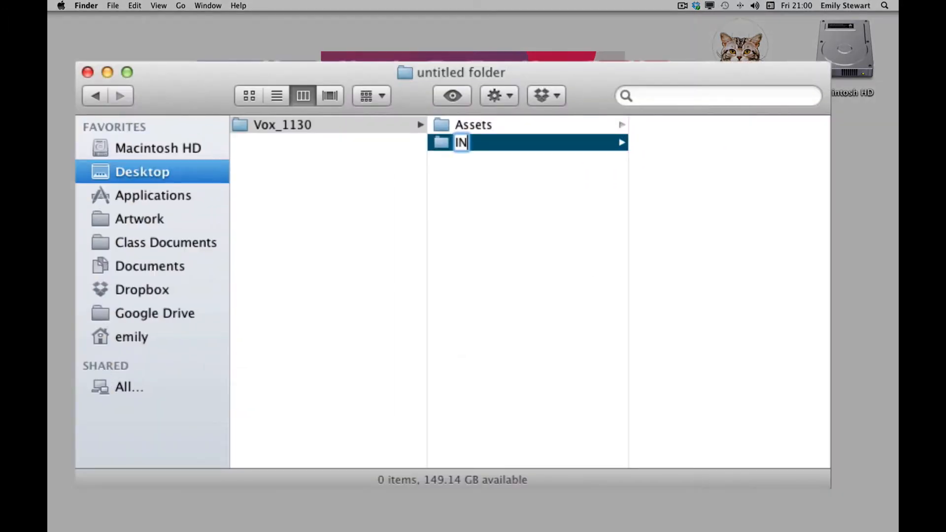
text(DD_)
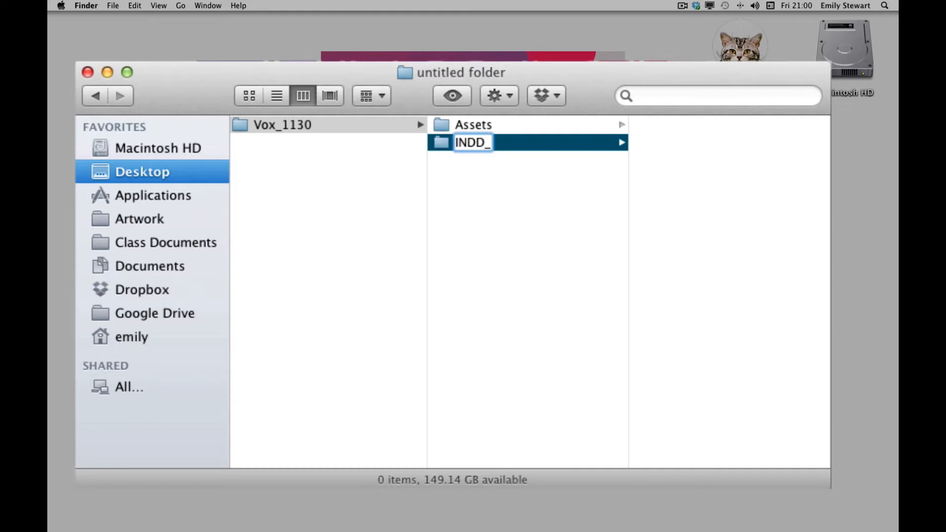
text(Files)
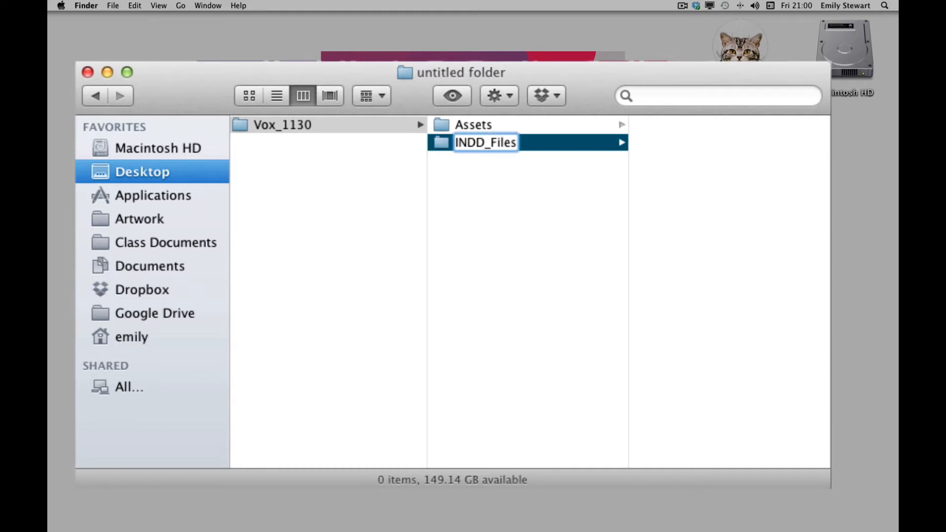
click(532, 193)
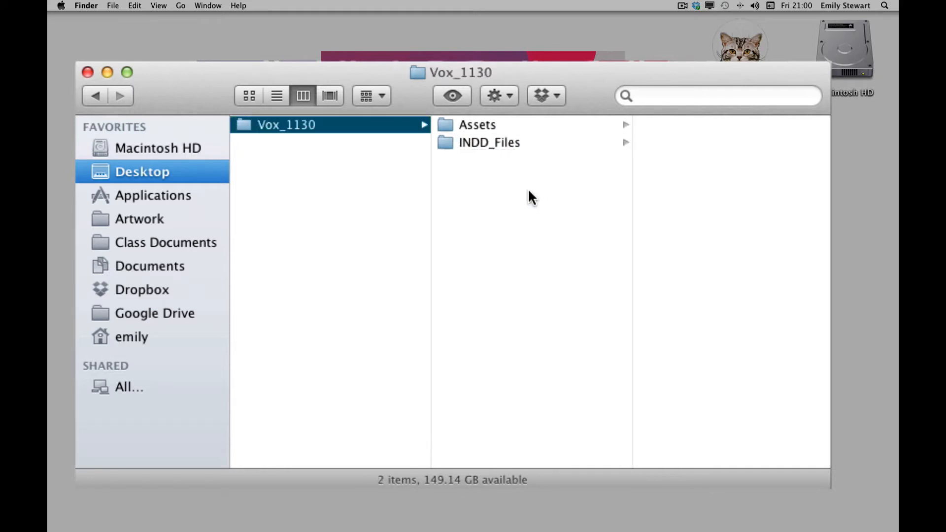
Step: Add a third subfolder named Vox_1130_IssueFolder inside the Vox_1130 folder
click(494, 96)
click(512, 120)
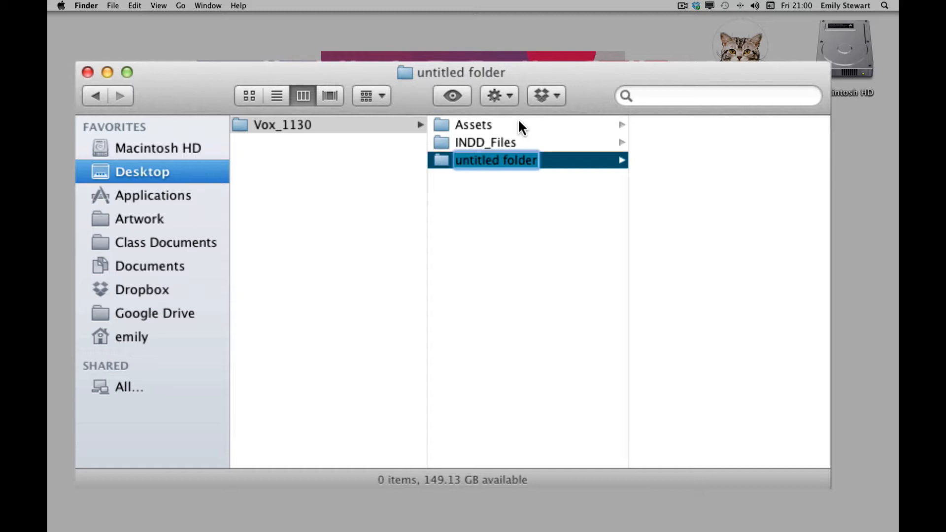
text(Vo)
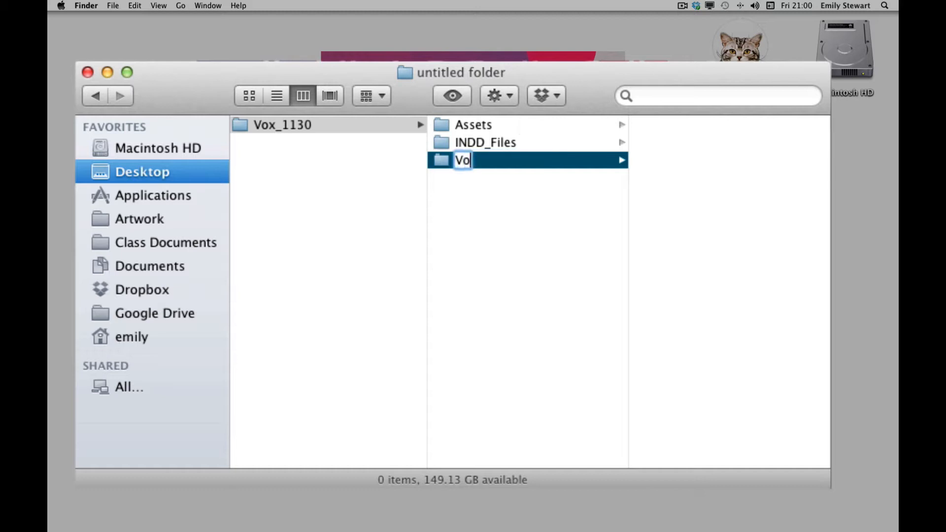
text(x_10)
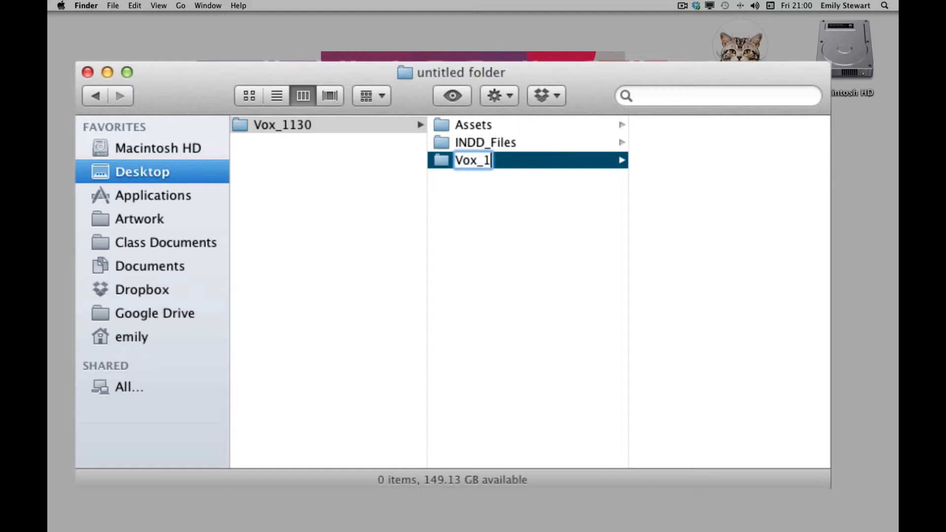
key(BackSpace)
key(BackSpace)
text(1130)
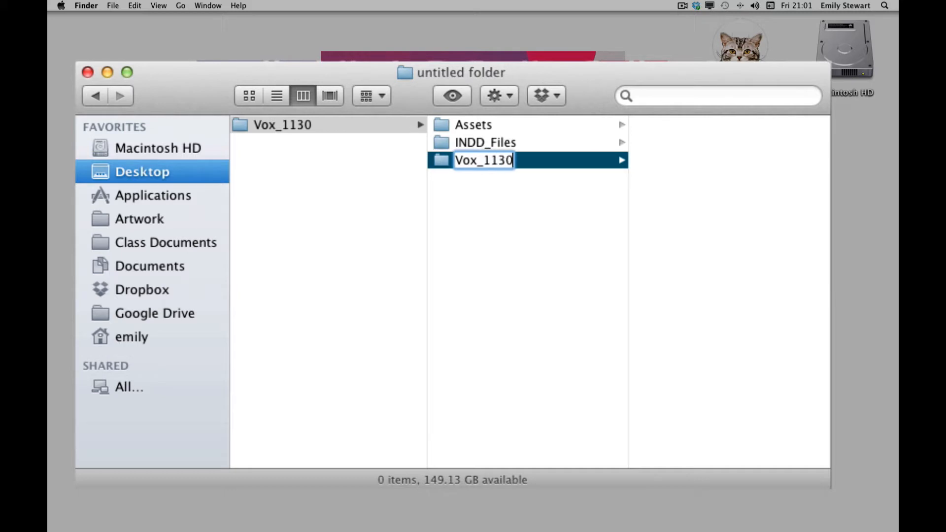
text(_IssueFo)
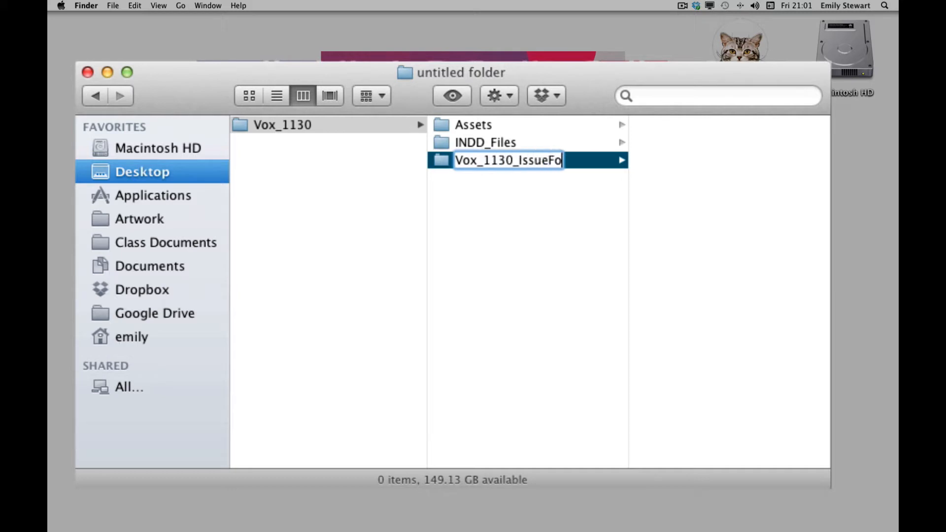
text(lder)
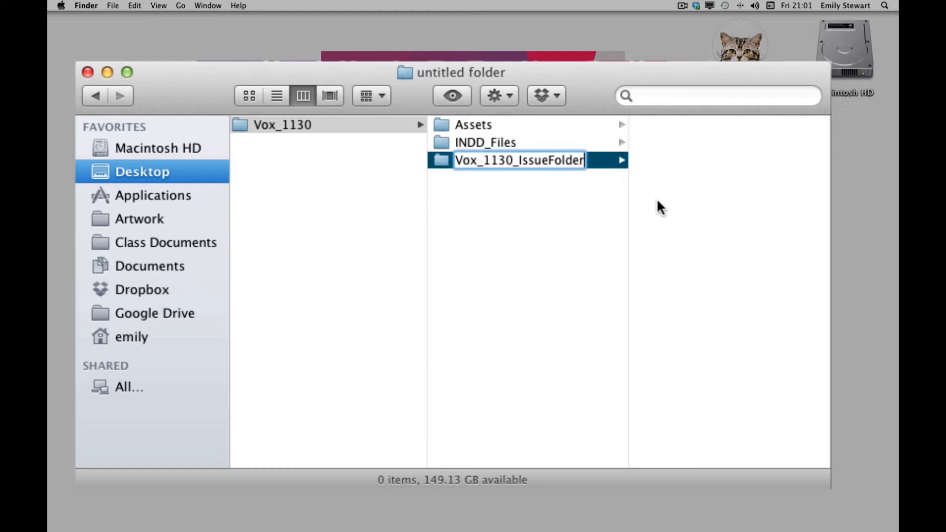
key(Return)
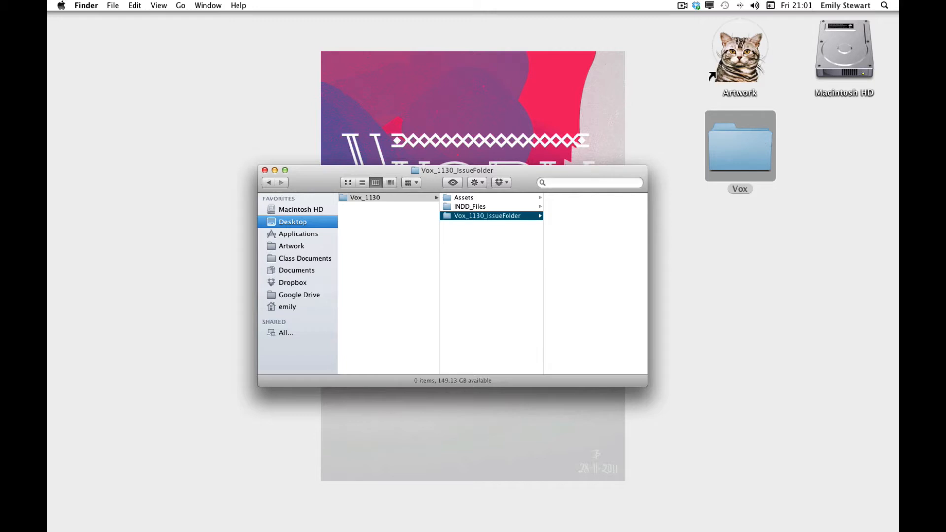
click(664, 285)
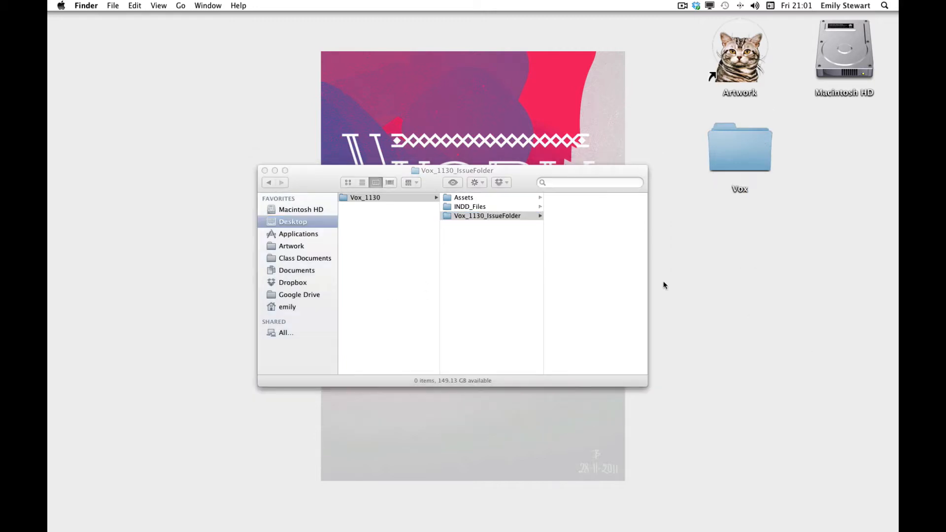
Step: Open the template magplus_template_CS6.indt in InDesign from the Apple iPad folder of Mag+ Templates, inside Mag+ in Applications
click(284, 237)
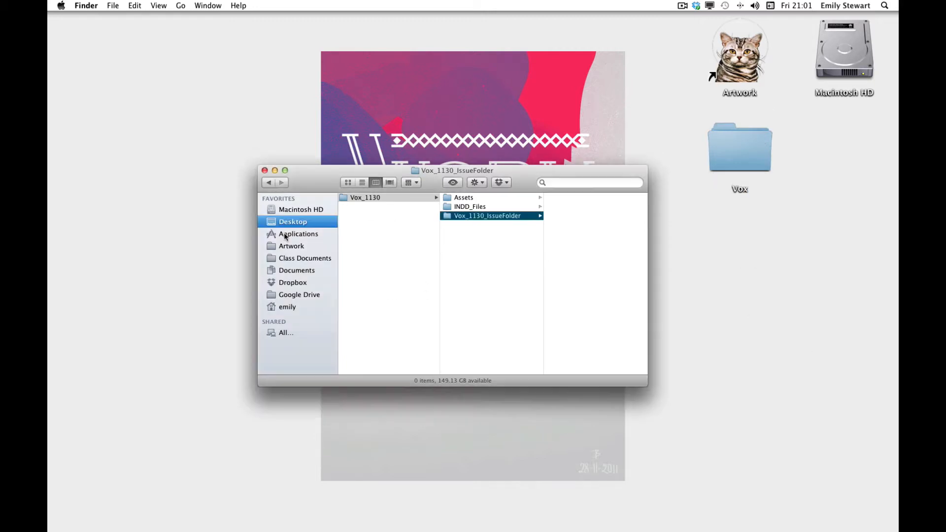
click(285, 237)
scroll(383, 286, down, 5)
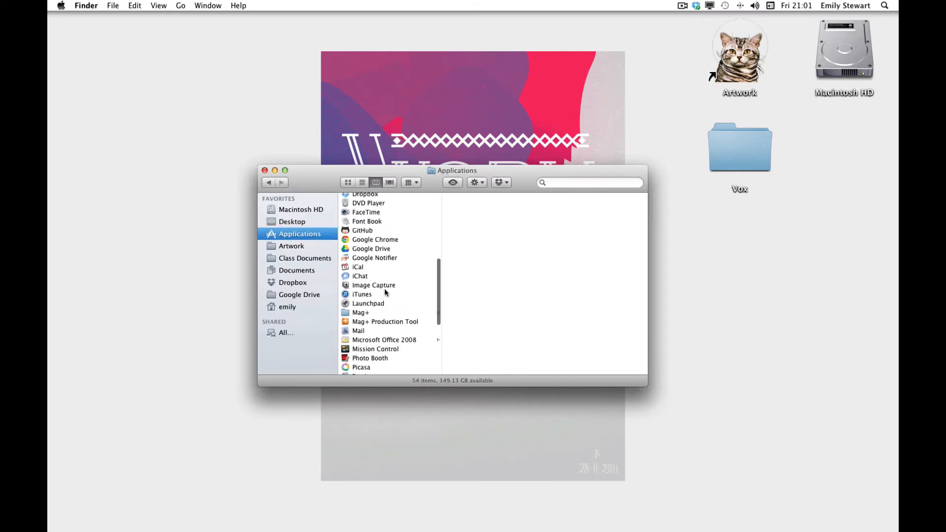
scroll(384, 290, down, 3)
click(370, 264)
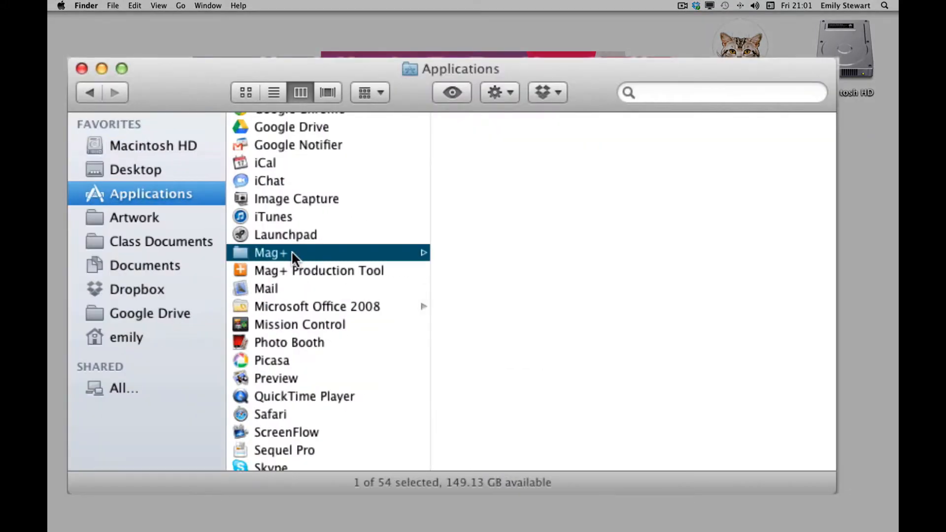
click(554, 142)
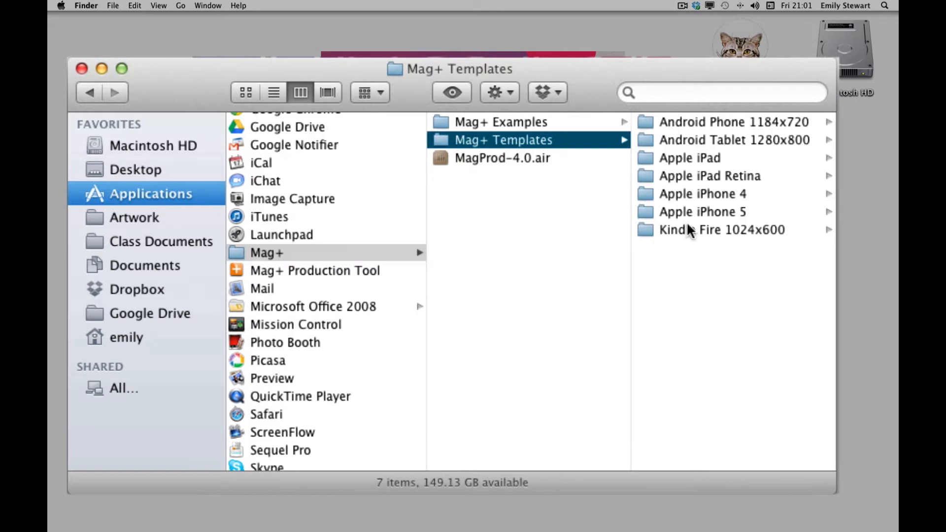
click(693, 158)
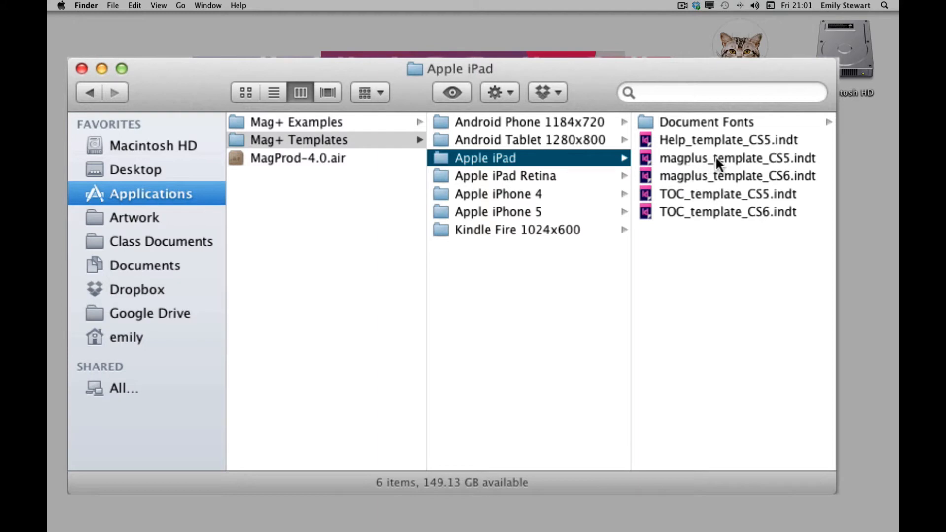
click(713, 178)
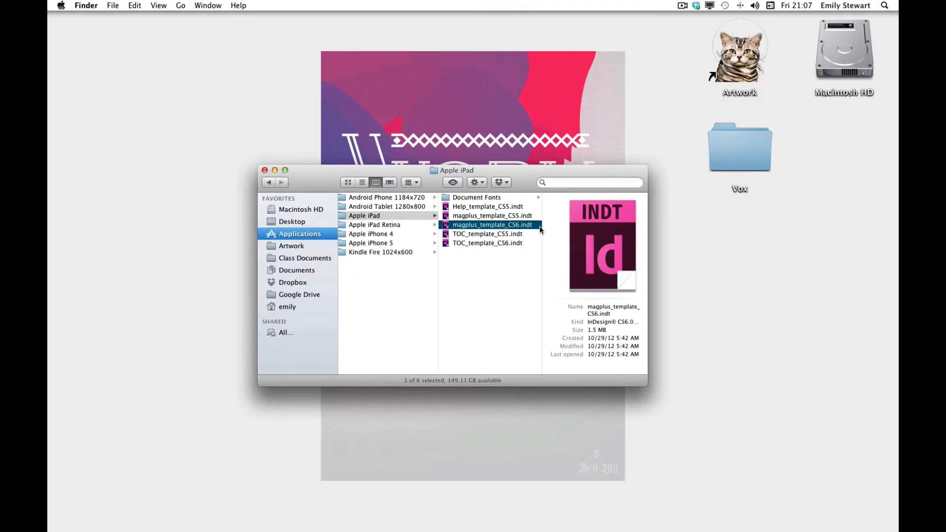
double_click(539, 227)
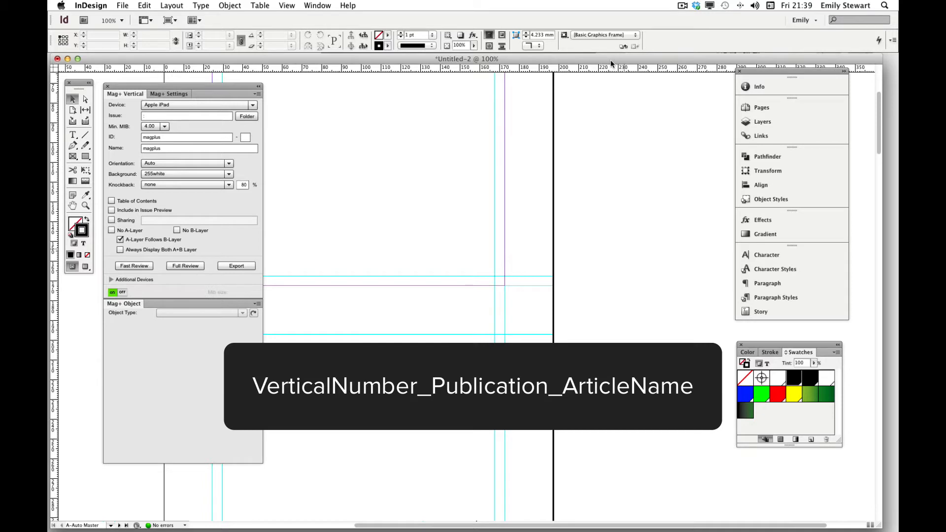
Step: Save the untitled document as 002_Vox_Music.indd in the INDD_Files folder inside Vox_1130
key(super+shift+s)
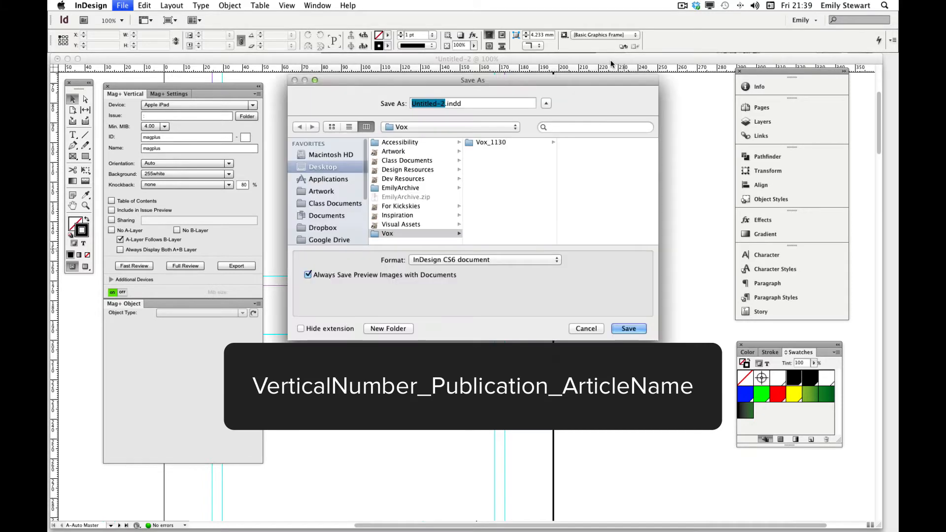
click(488, 144)
click(617, 150)
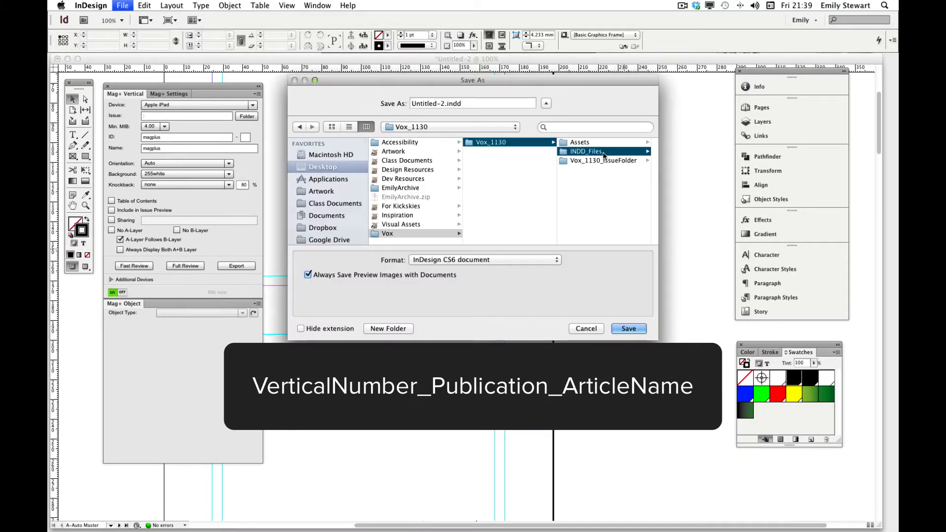
drag(446, 104, 386, 104)
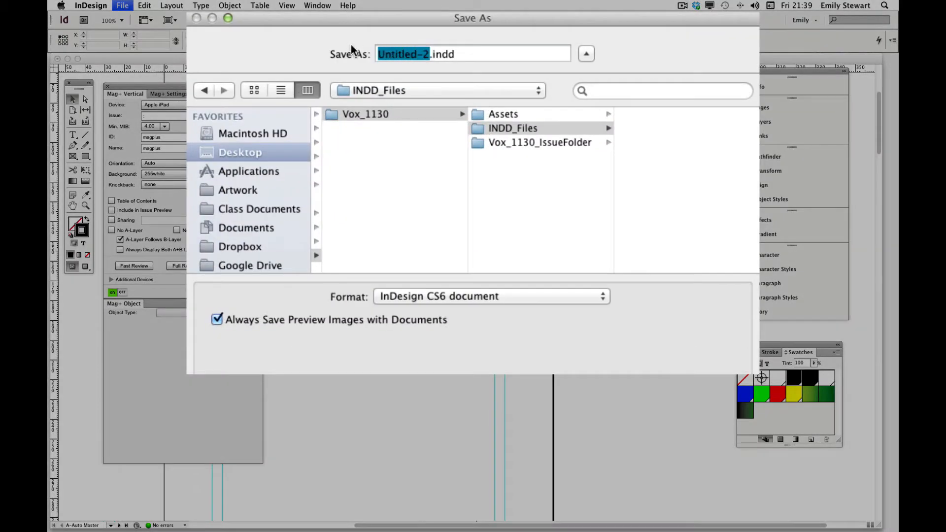
text(002_Vox_Mus)
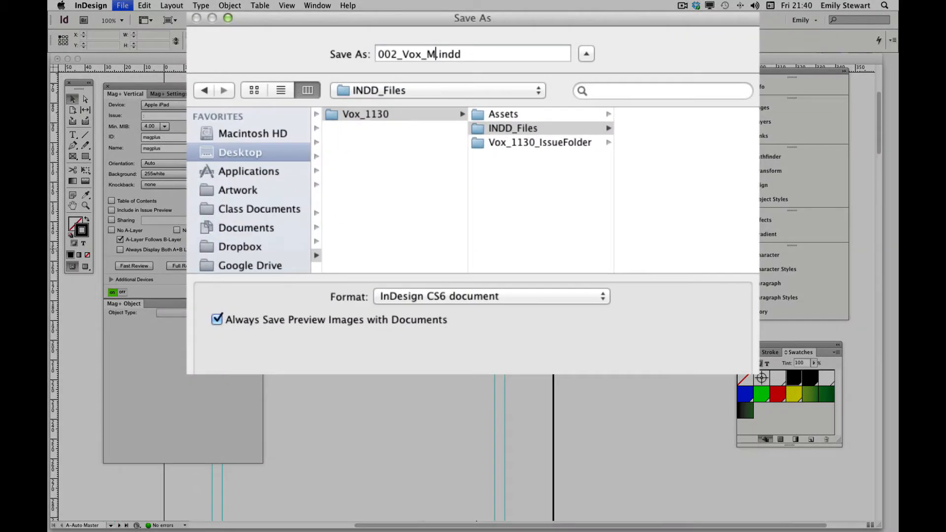
text(ic)
click(572, 124)
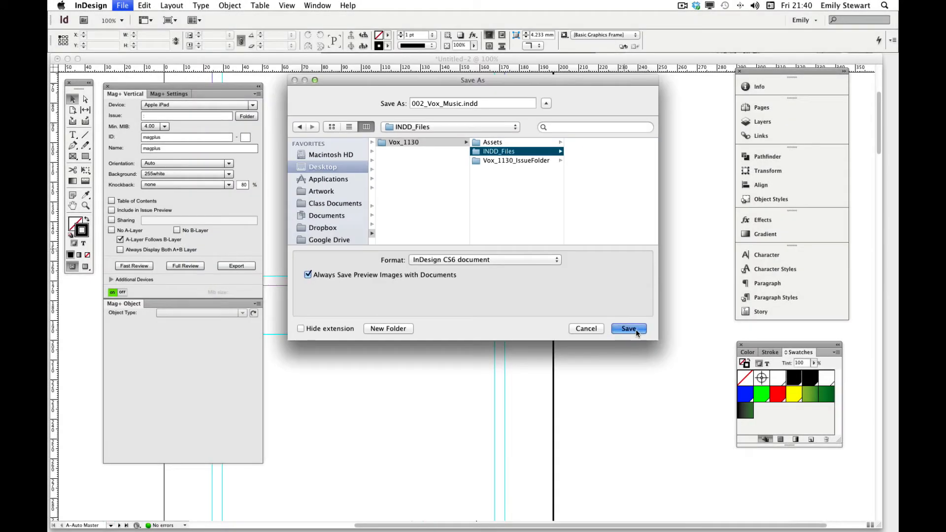
click(634, 329)
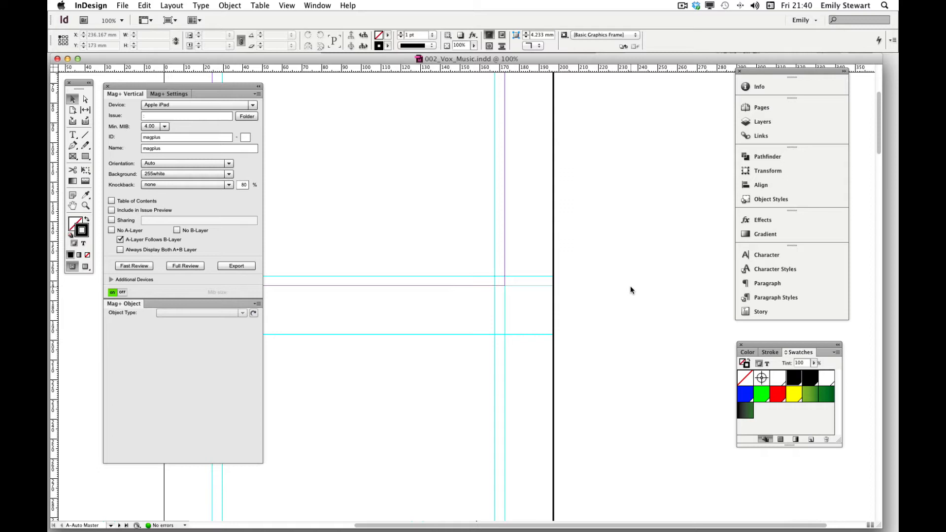
Step: Set the Mag+ vertical's issue folder to Vox_1130_IssueFolder inside Vox_1130
click(308, 6)
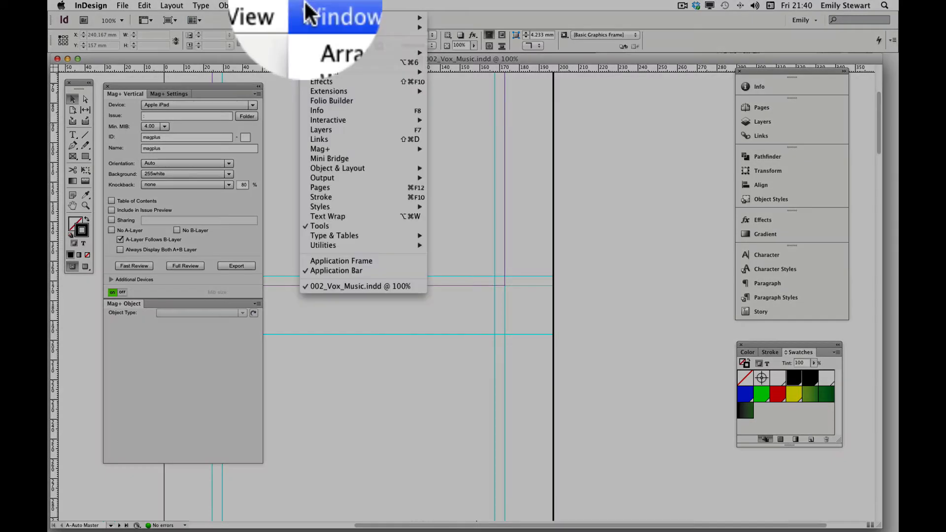
mouse_move(329, 149)
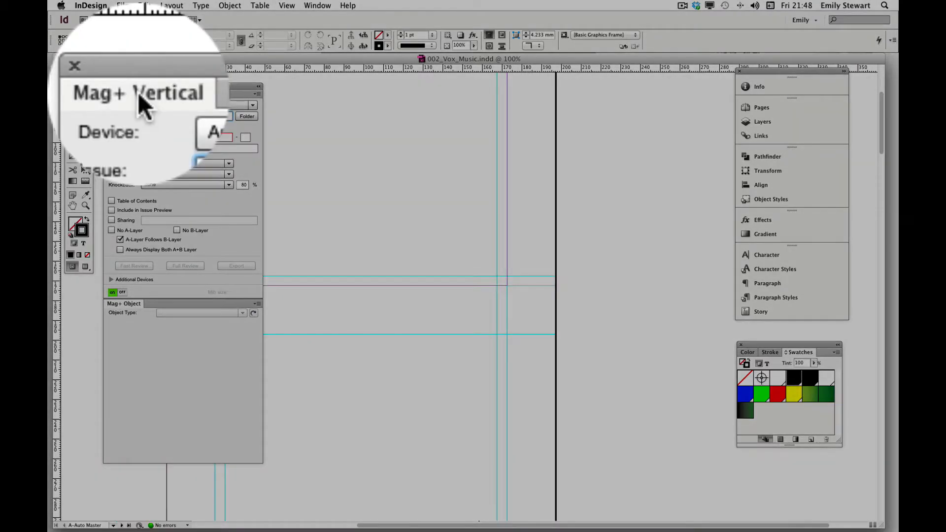
click(246, 116)
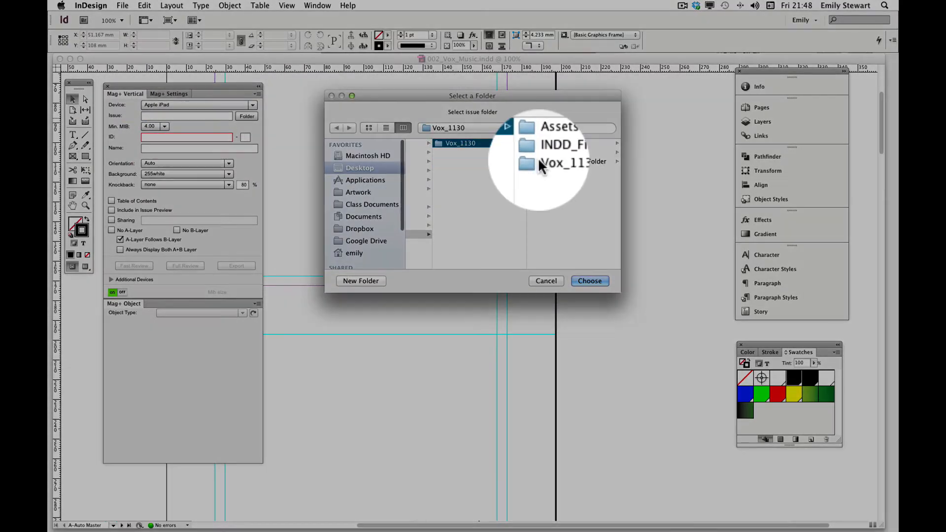
click(539, 162)
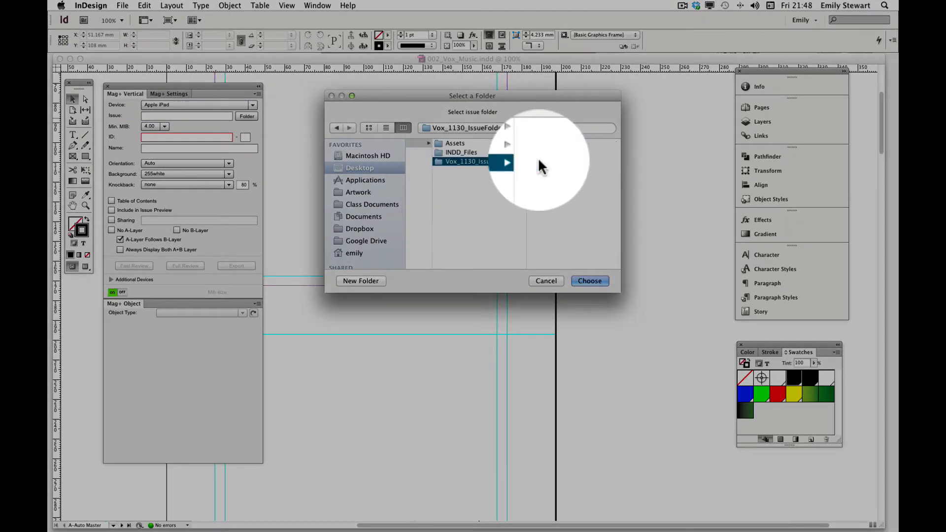
click(587, 281)
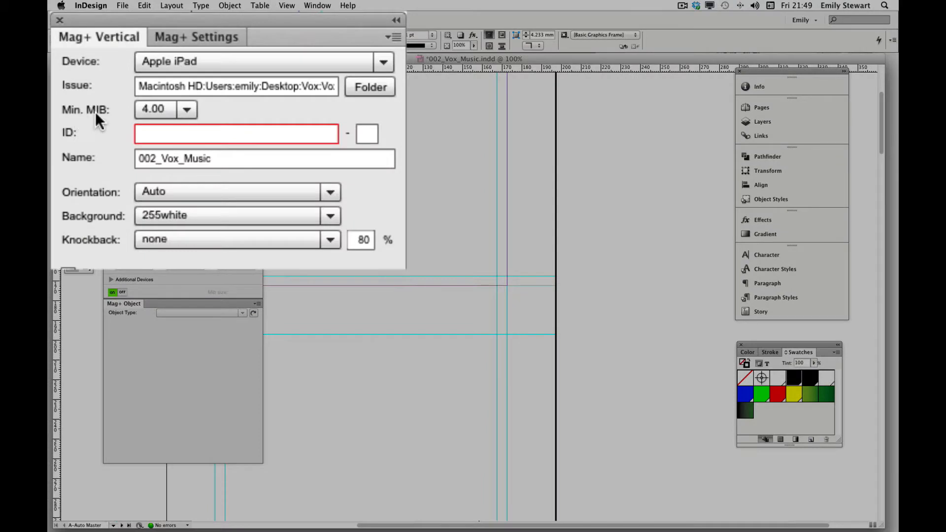
Step: Choose 4.00 as the vertical's minimum MIB and enter 002_Vox_Music as its ID
click(163, 109)
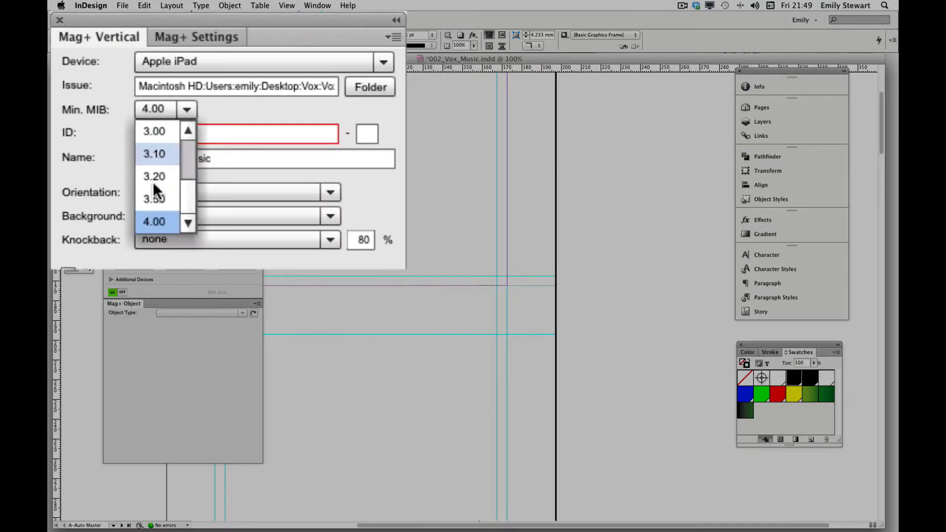
click(152, 216)
click(174, 133)
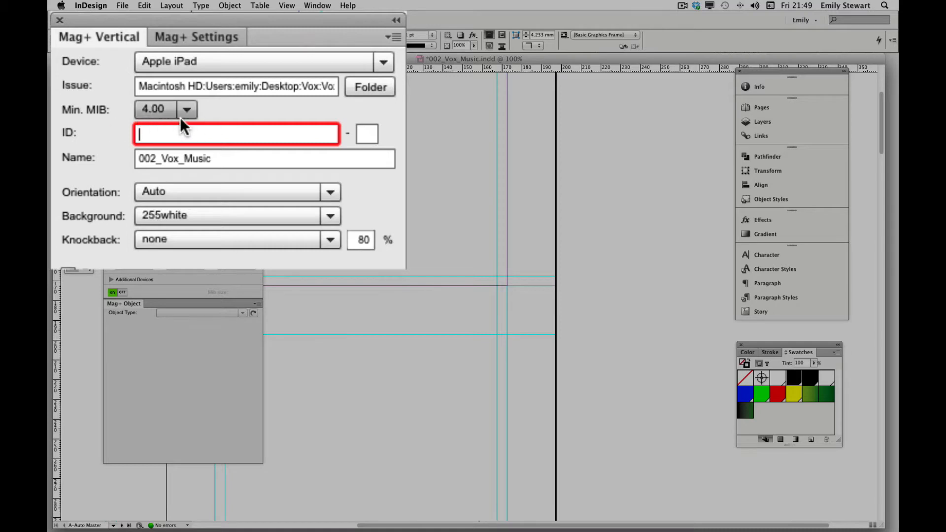
mouse_move(179, 130)
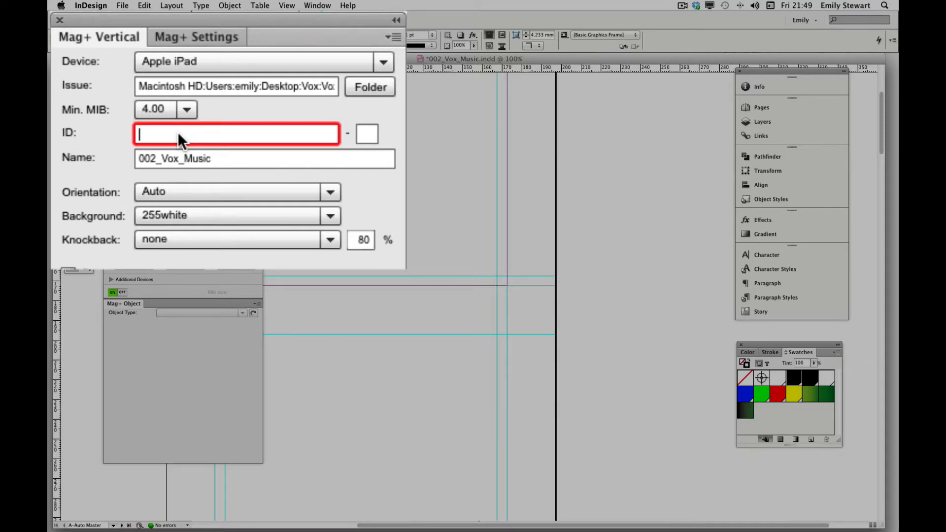
text(002_Vox)
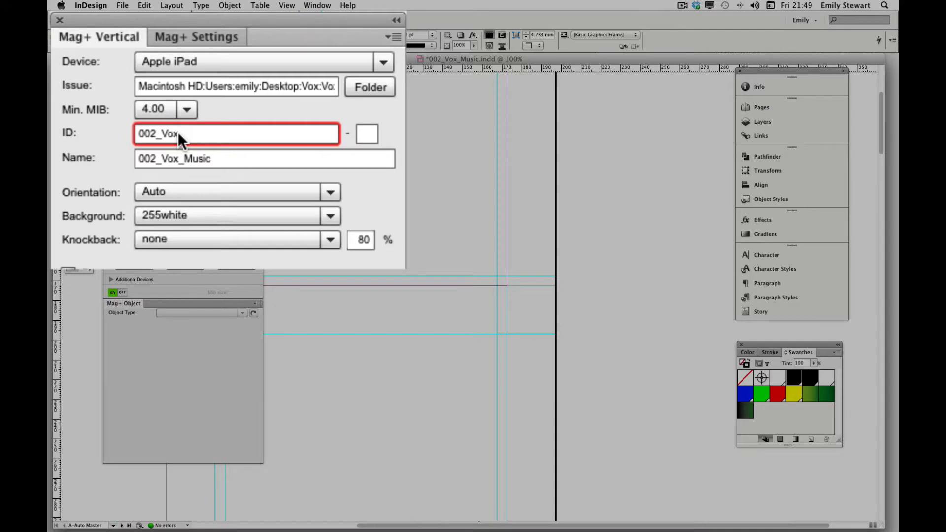
text(_Music)
Step: Change the vertical's display name to Music
key(Tab)
key(Tab)
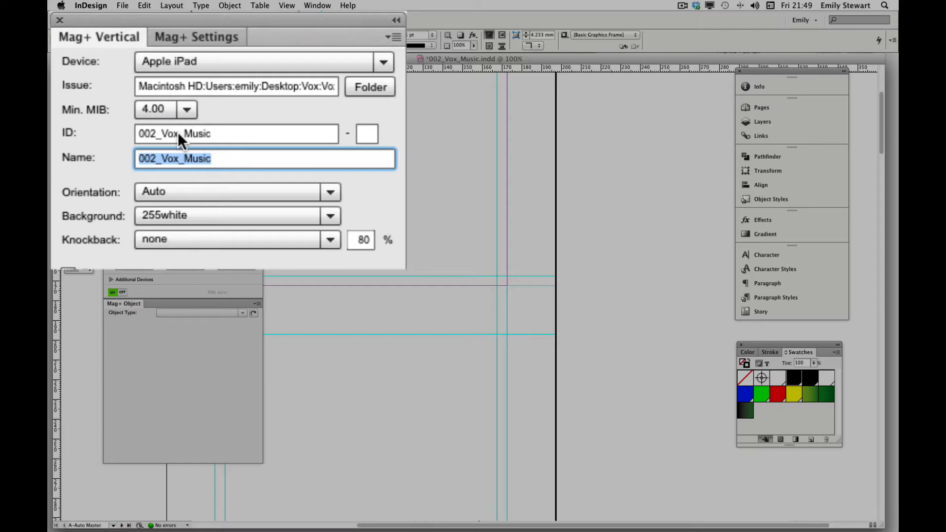
text(Mu)
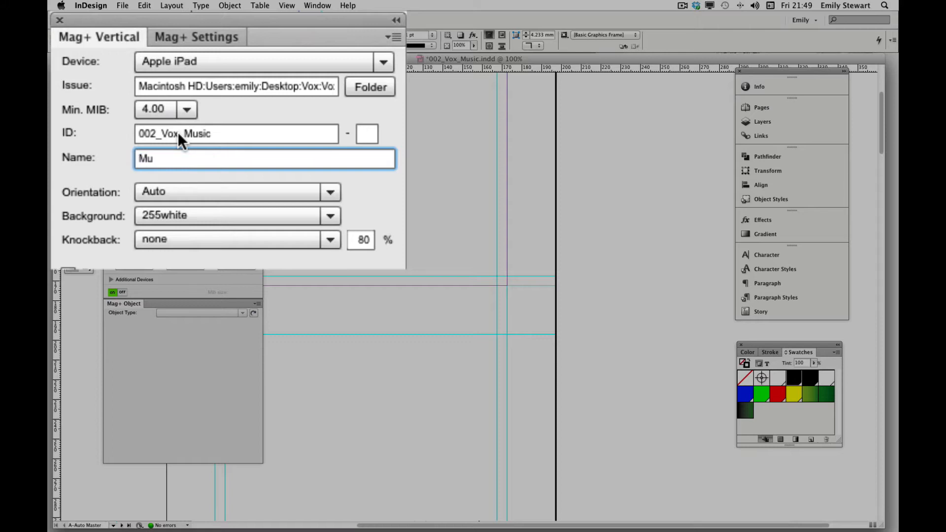
text(sic)
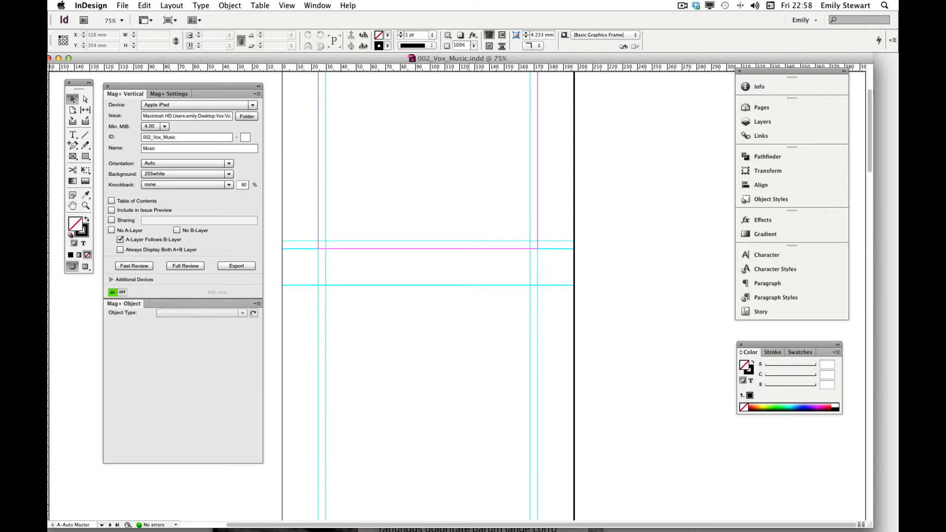
Step: Switch to iOS Simulator and examine how the Norman Doors text layer scrolls and hides over the background photo
mouse_move(384, 514)
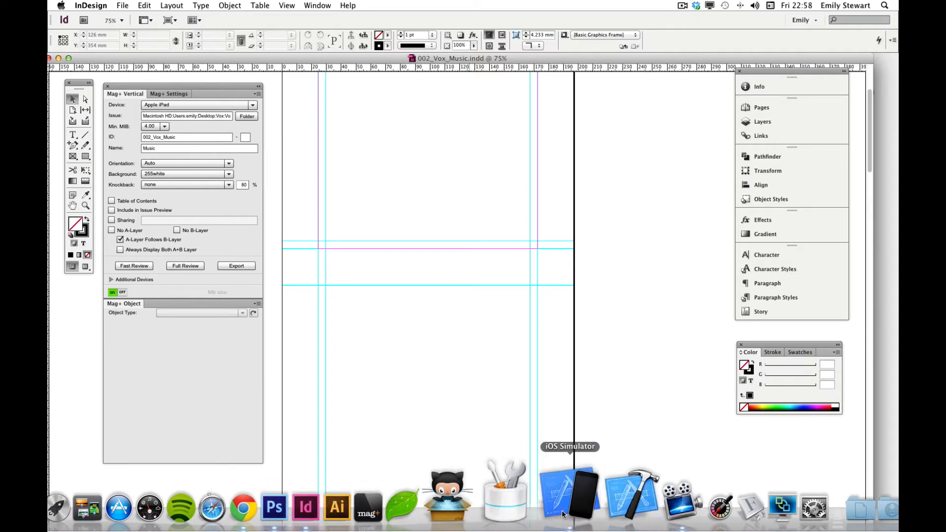
click(570, 508)
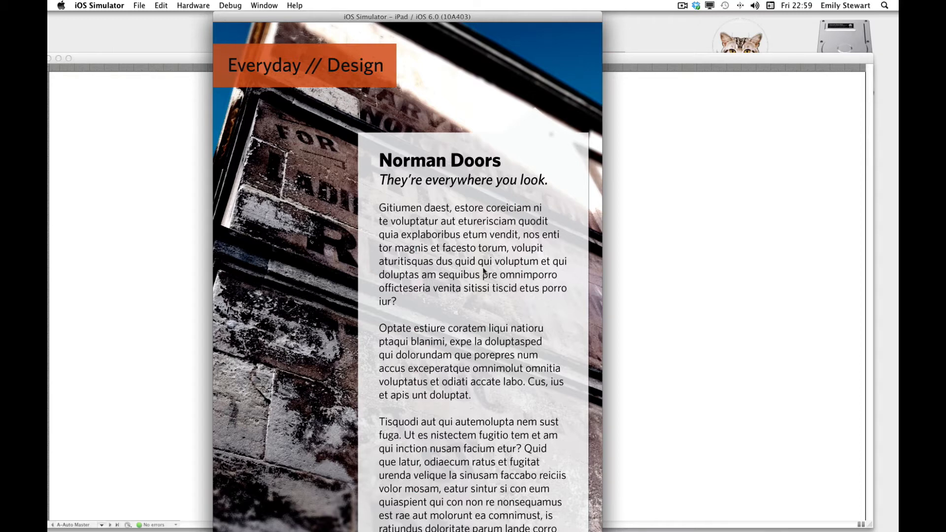
drag(483, 200, 502, 421)
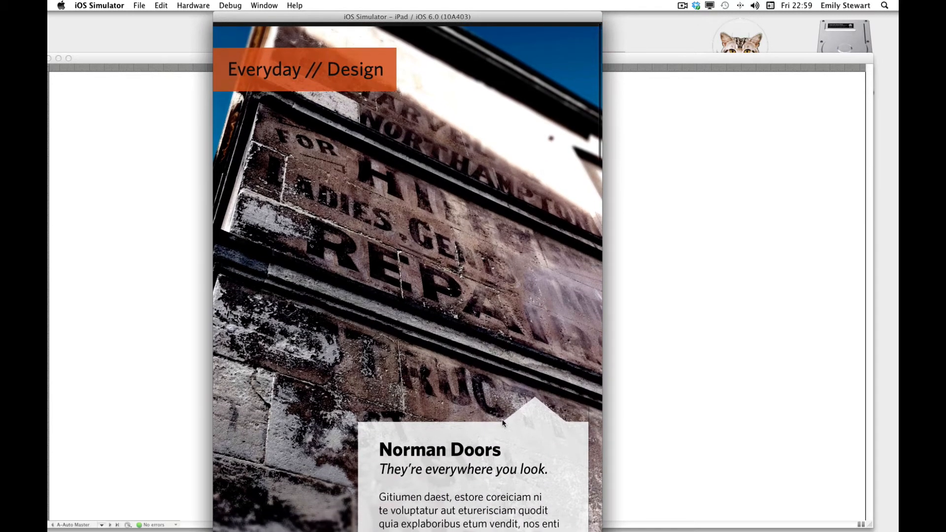
drag(512, 483, 507, 351)
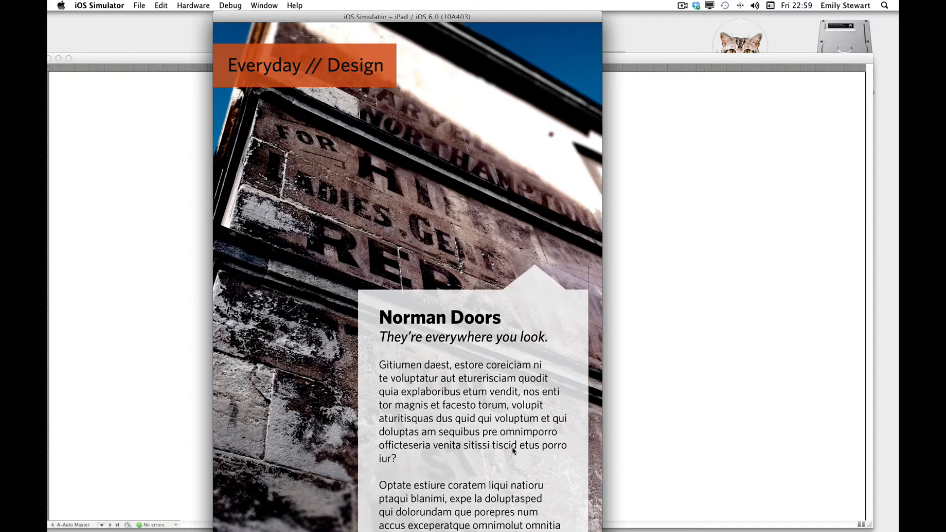
drag(510, 443, 506, 308)
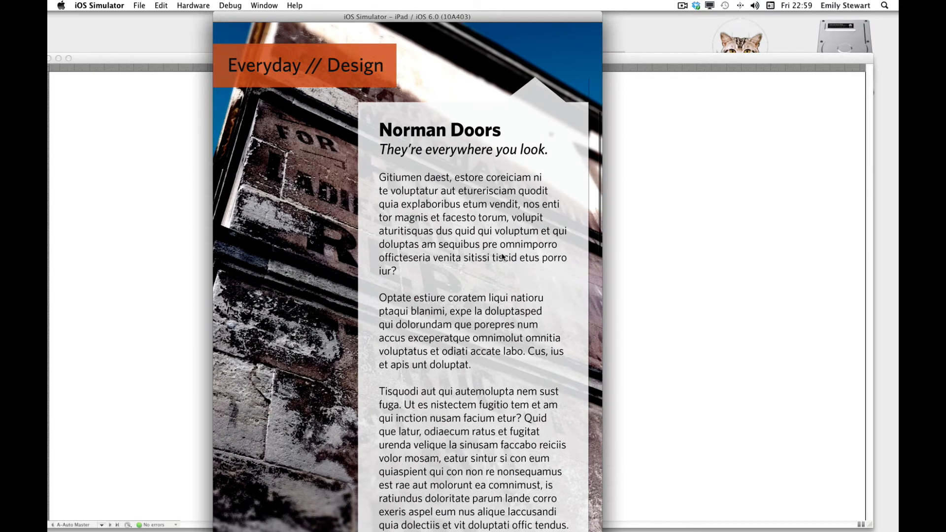
drag(500, 364, 499, 276)
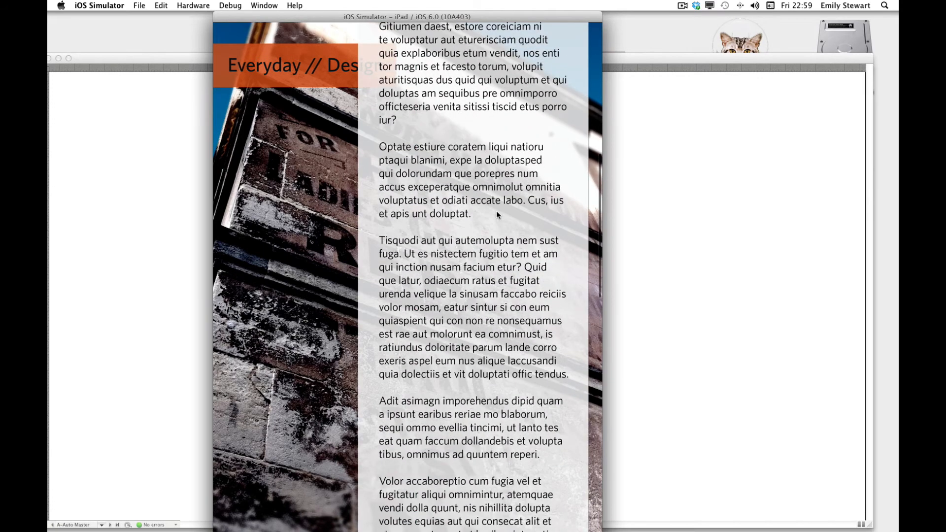
click(315, 233)
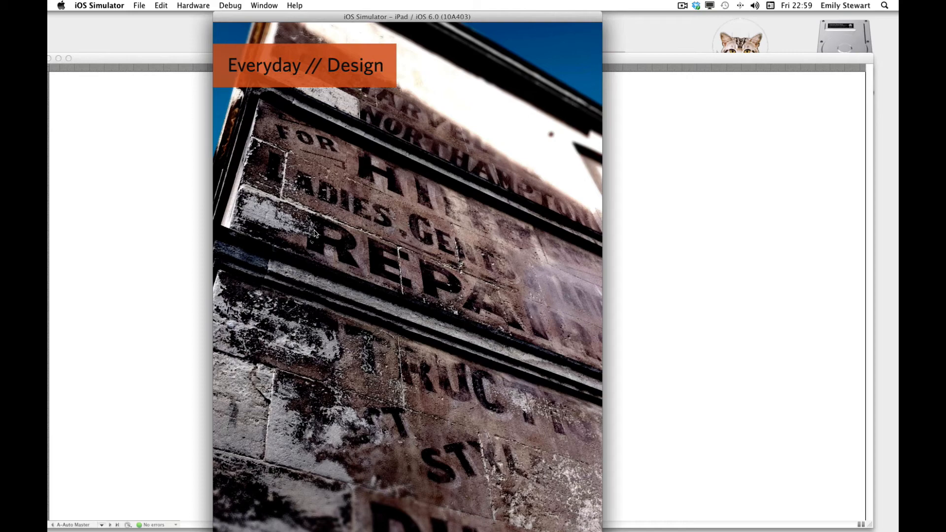
click(314, 233)
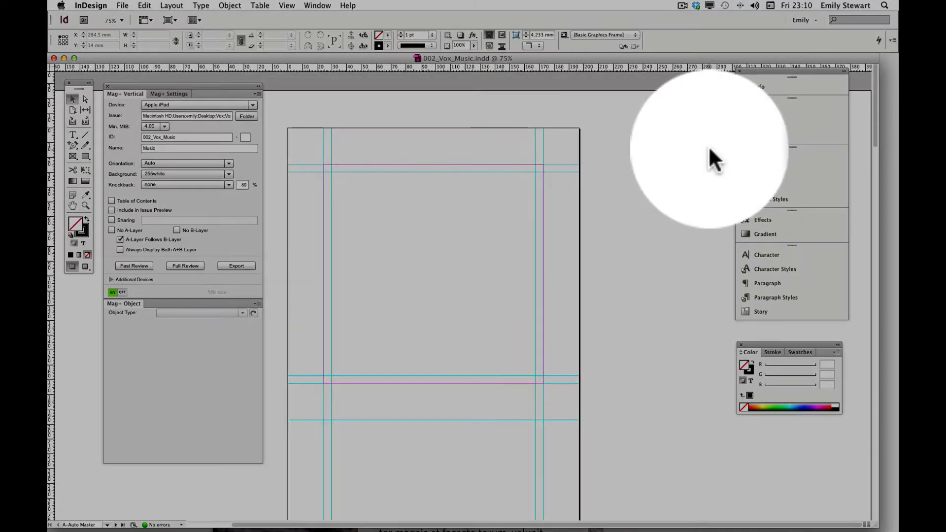
Step: Make "B - Slides - main content" the active layer
click(752, 121)
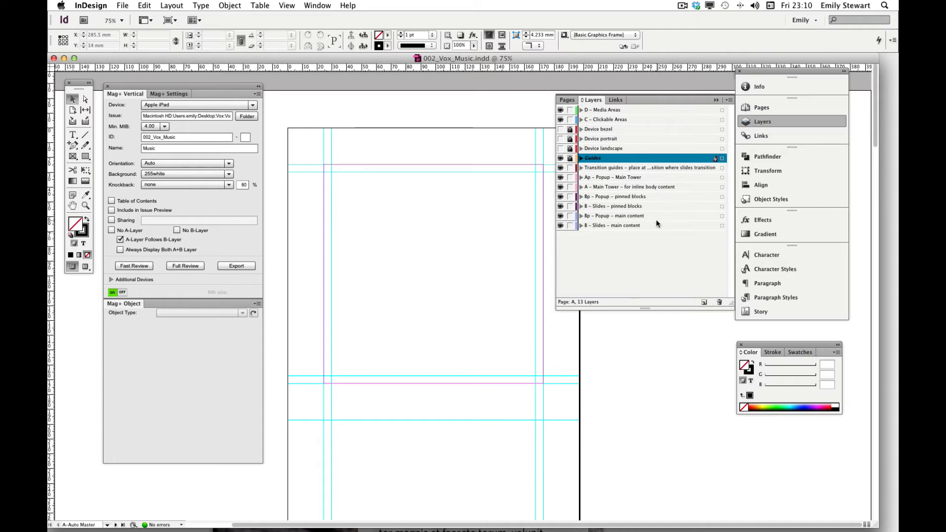
click(667, 226)
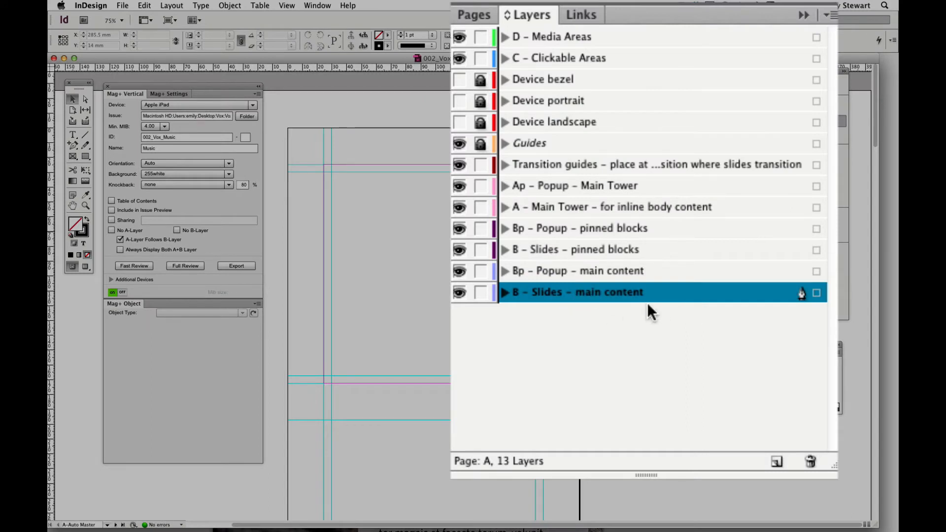
click(738, 206)
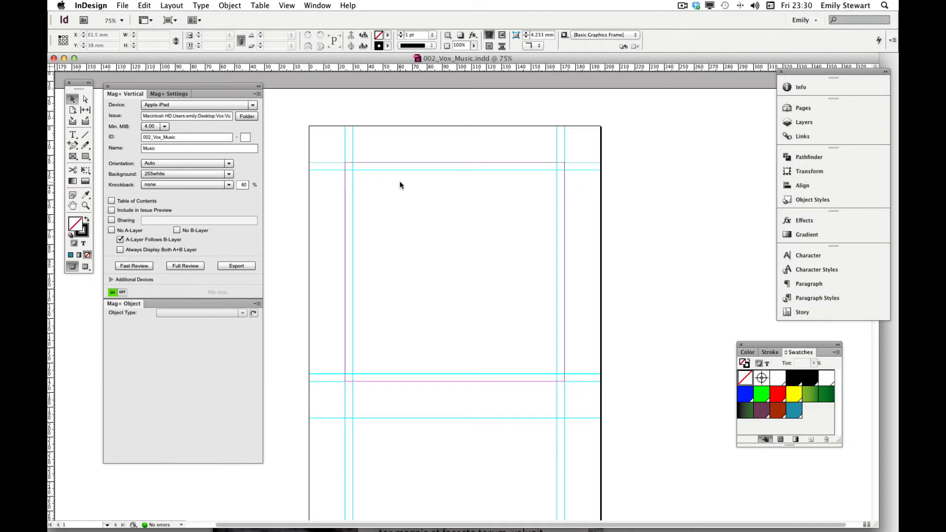
Step: Draw a teal-filled square without a stroke covering the area between the innermost guides of the page
key(m)
drag(351, 170, 557, 374)
key(v)
click(612, 211)
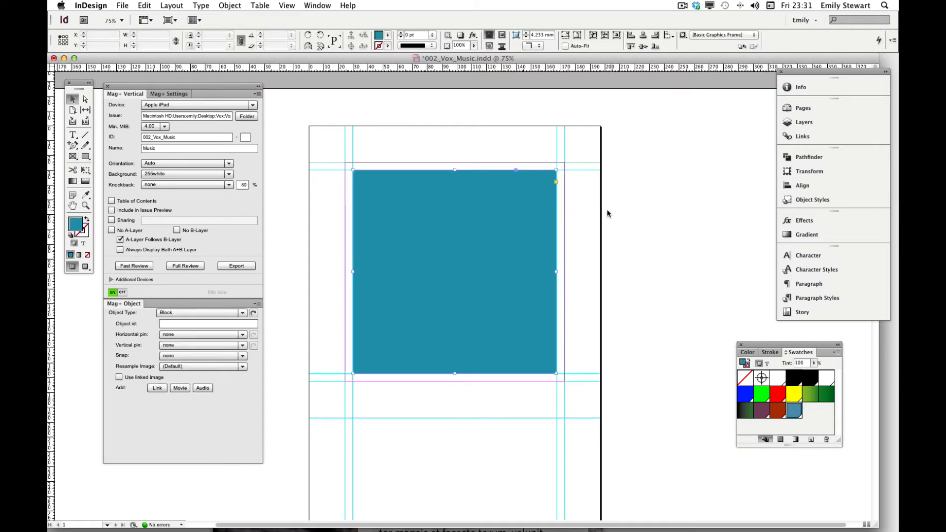
Step: Draw a portrait rectangle about 147 × 197 mm from the page's top edge, send it behind the teal square and fill it rust red
key(m)
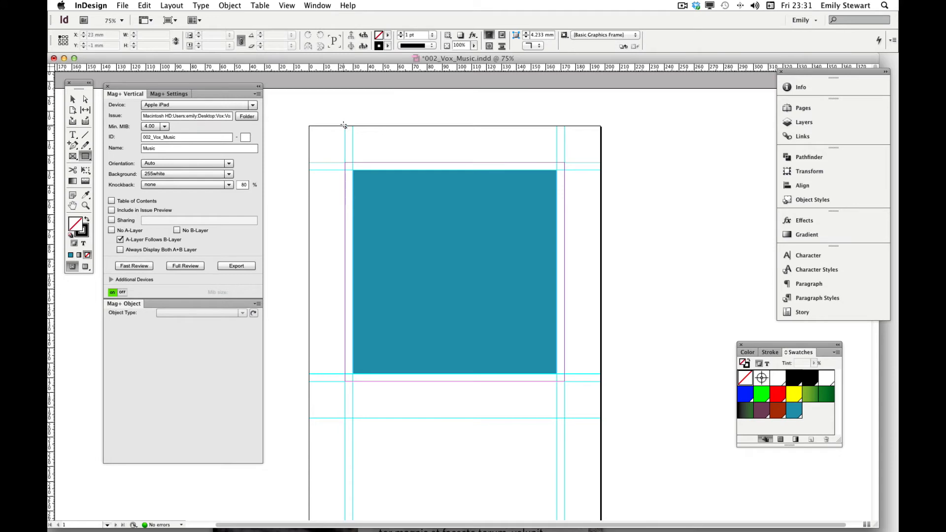
mouse_move(345, 126)
mouse_down()
mouse_move(519, 387)
mouse_move(564, 421)
mouse_up()
key(super+shift+[)
key(shift+x)
click(777, 411)
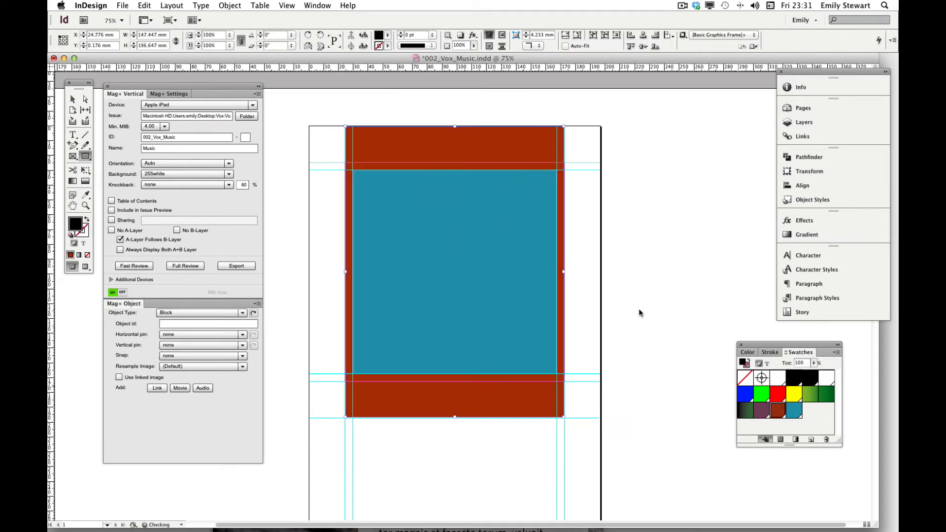
key(v)
click(684, 159)
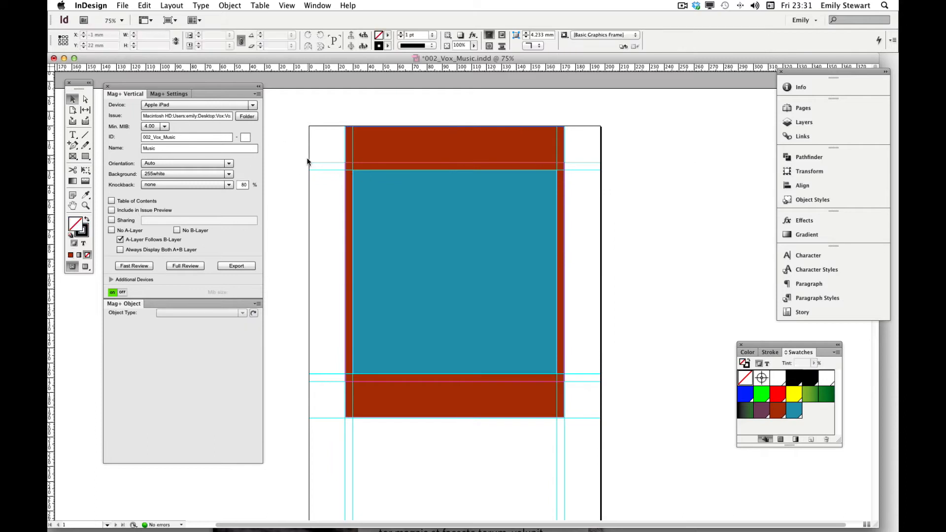
Step: Draw a landscape rectangle about 197 × 149 mm across the full page width over the teal square and fill it purple
key(m)
drag(310, 163, 600, 380)
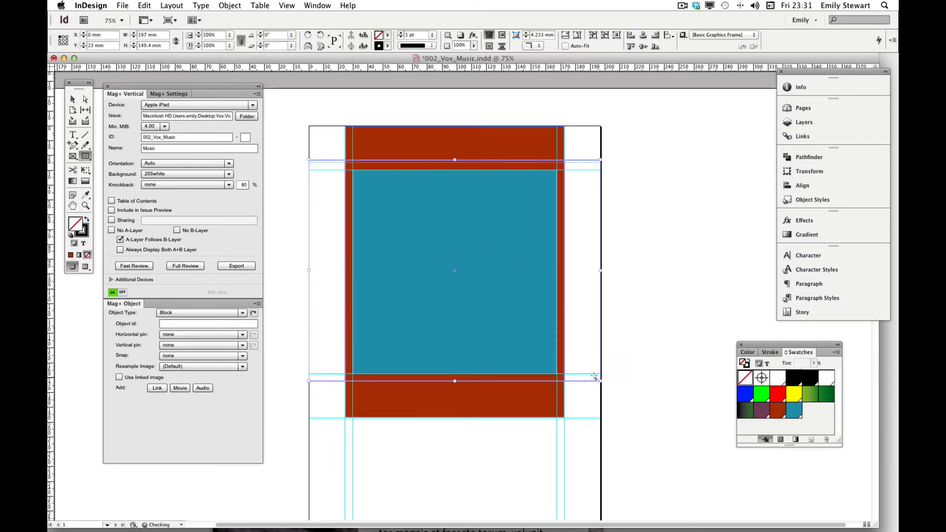
click(761, 411)
key(v)
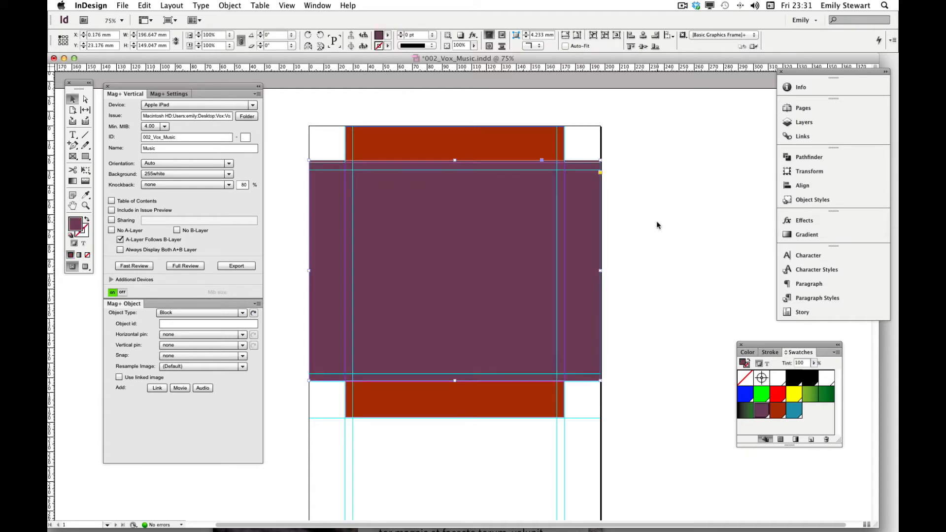
Step: Send the purple landscape rectangle behind the rust-red and teal shapes
key(super+shift+bracketleft)
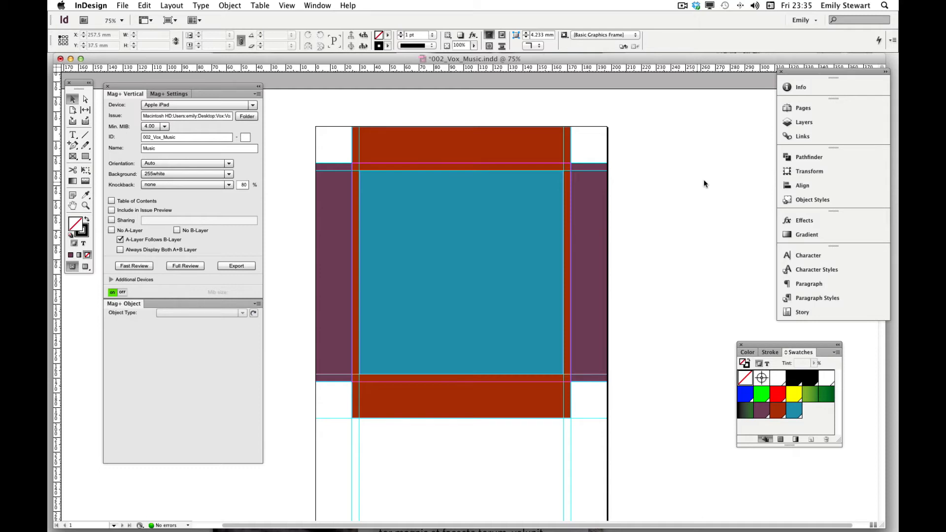
Step: Preview the Device landscape, Device portrait and Device bezel layers one at a time over the coloured areas, hiding each again
click(803, 122)
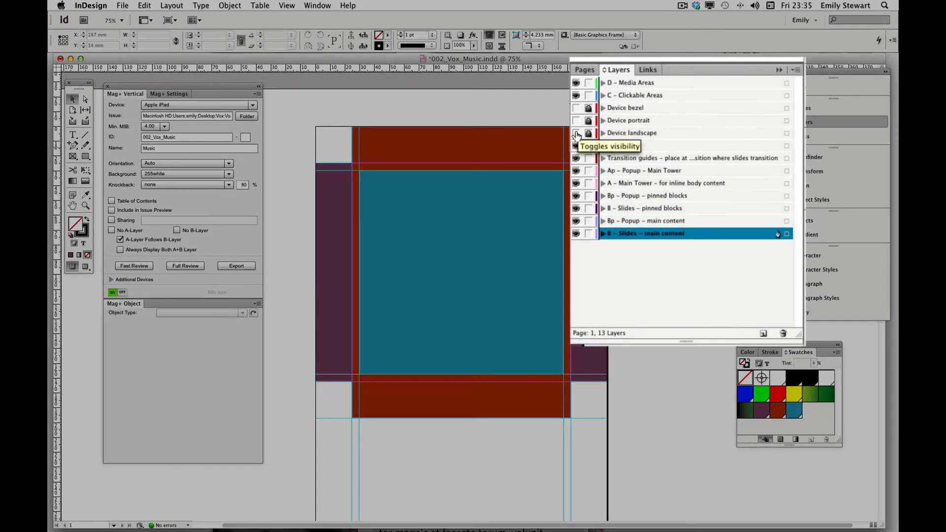
click(576, 133)
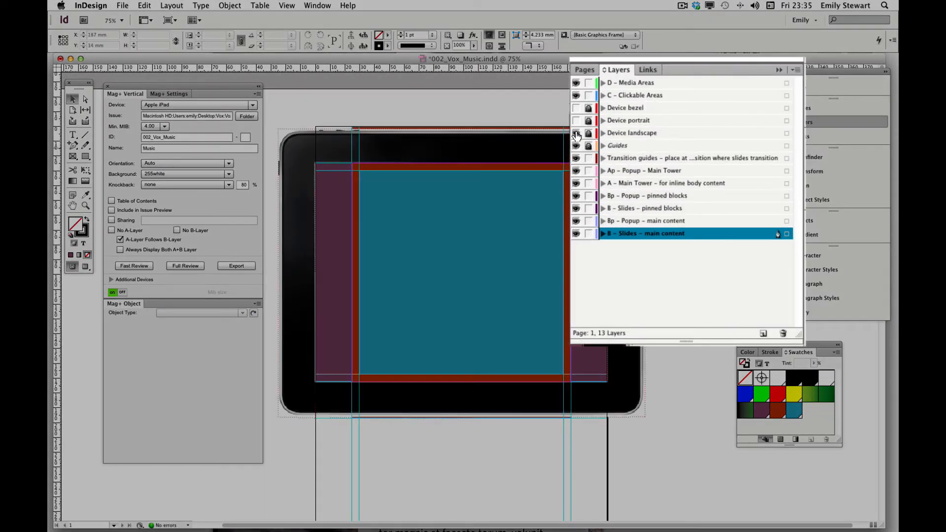
click(576, 133)
click(575, 121)
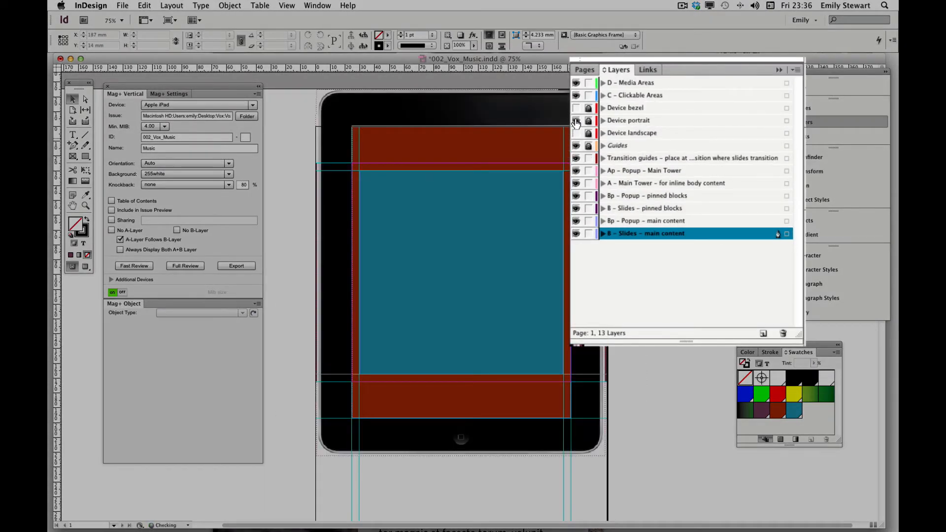
click(576, 121)
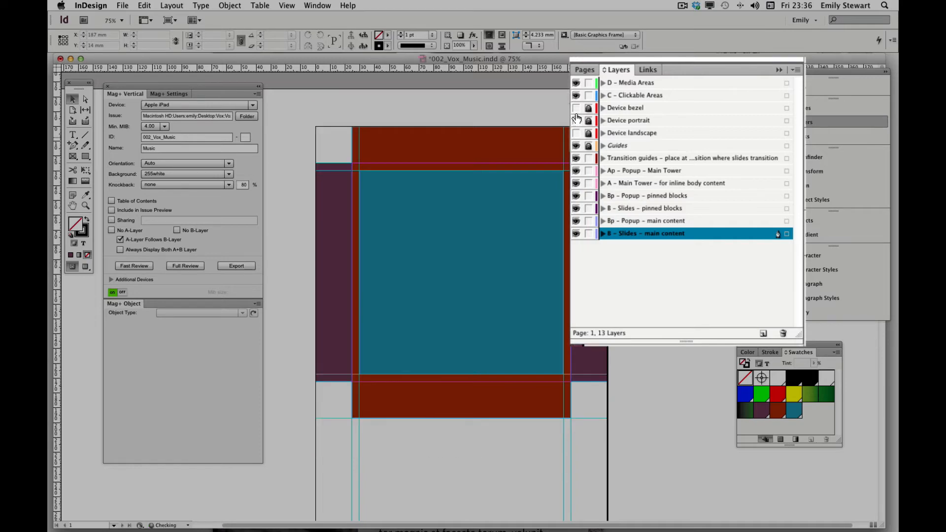
click(575, 108)
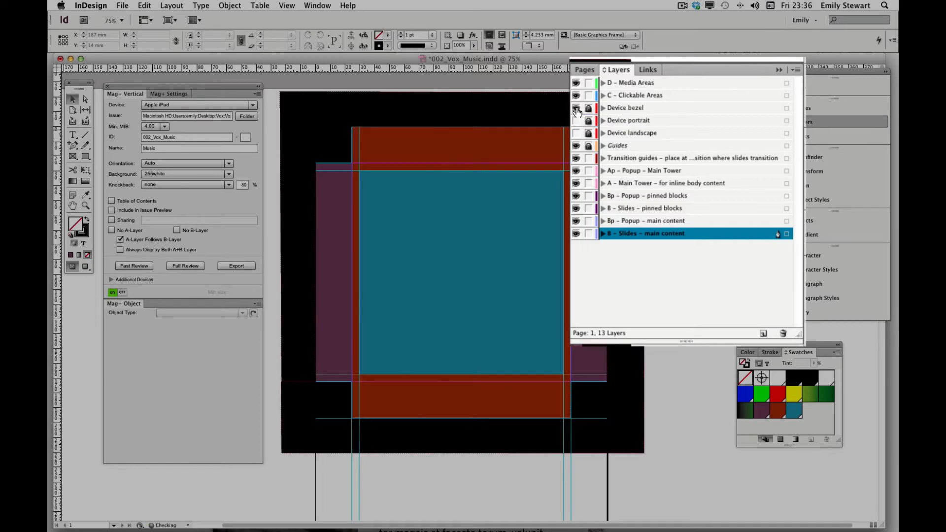
click(576, 108)
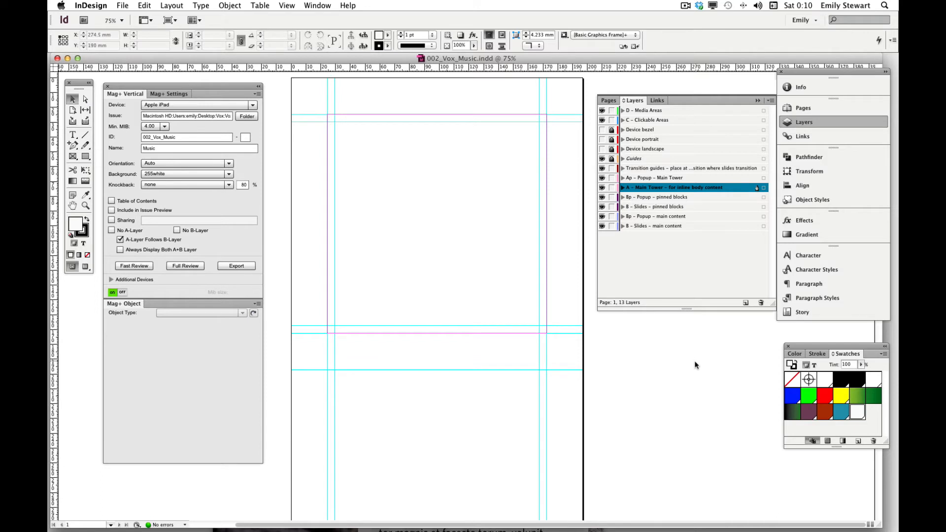
Step: Place OldCrow1_WEB.png from the Assets folder on the page and move it to the "B - Slides - main content" layer
click(123, 6)
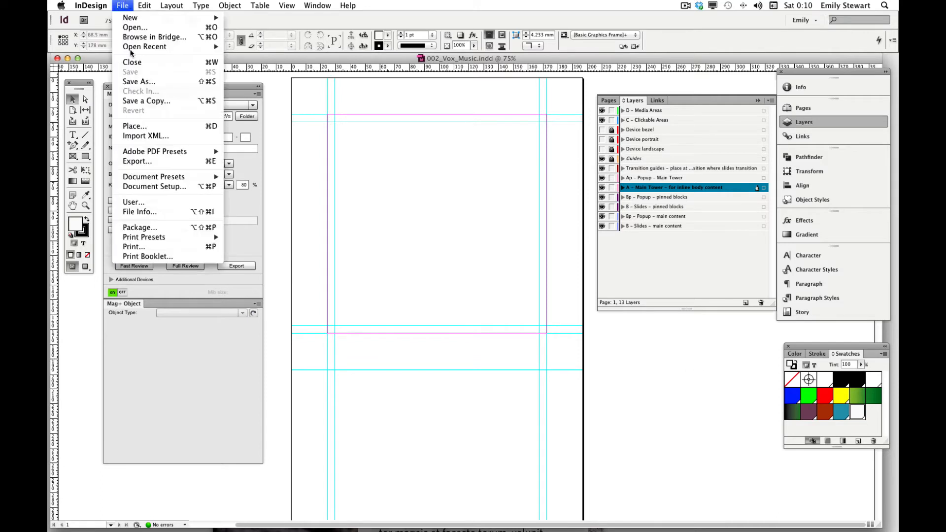
click(150, 126)
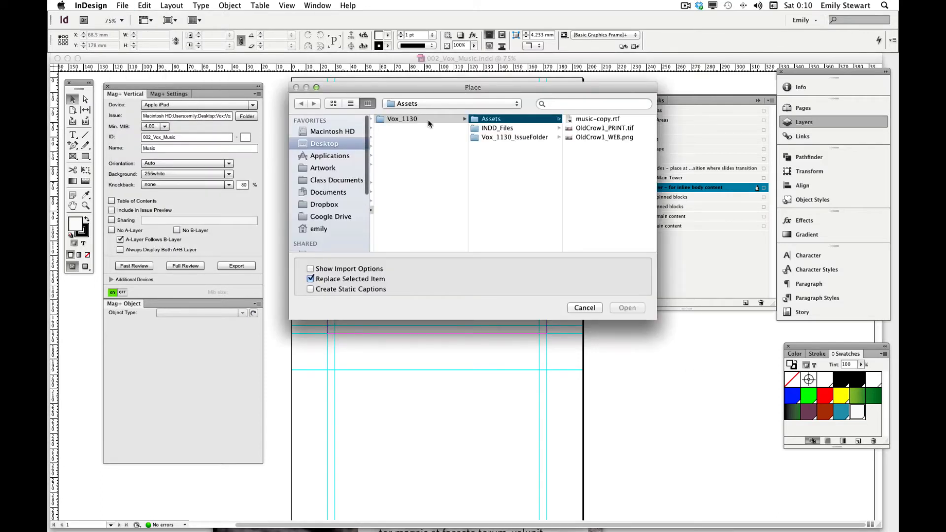
click(602, 137)
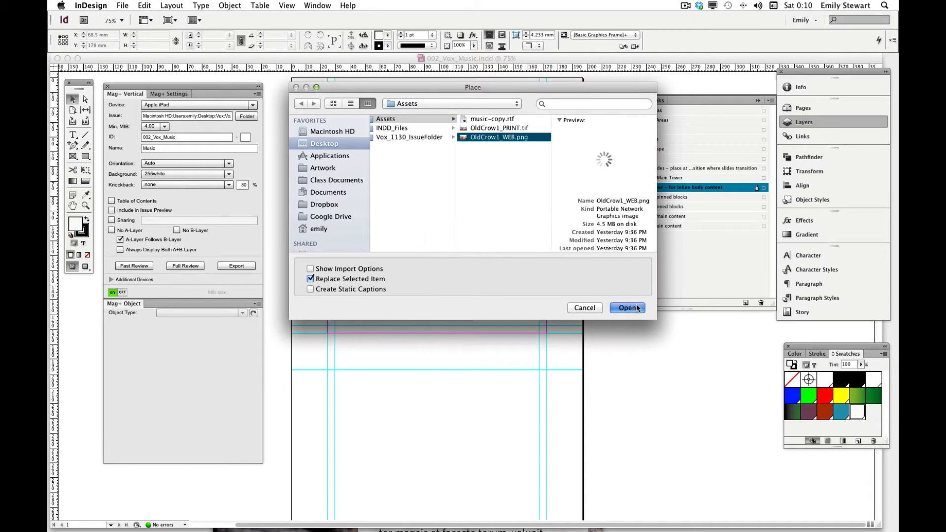
click(627, 308)
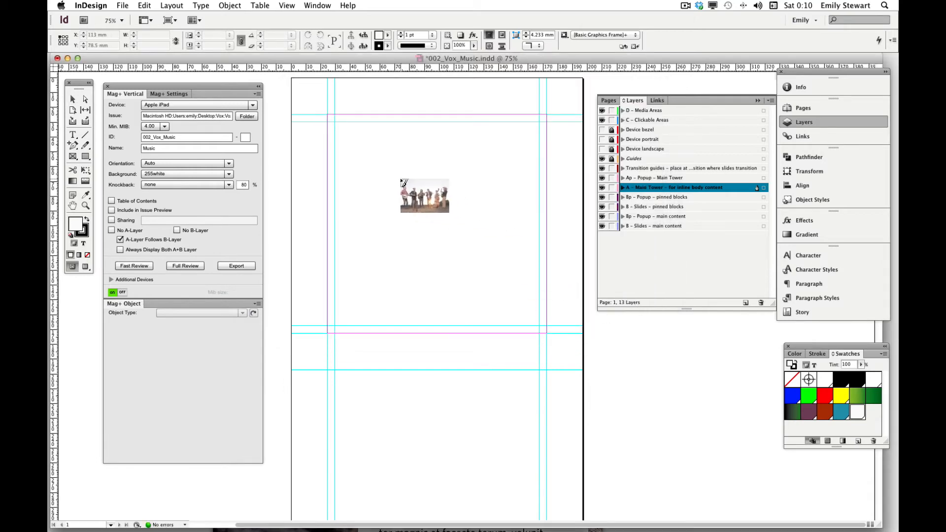
click(390, 169)
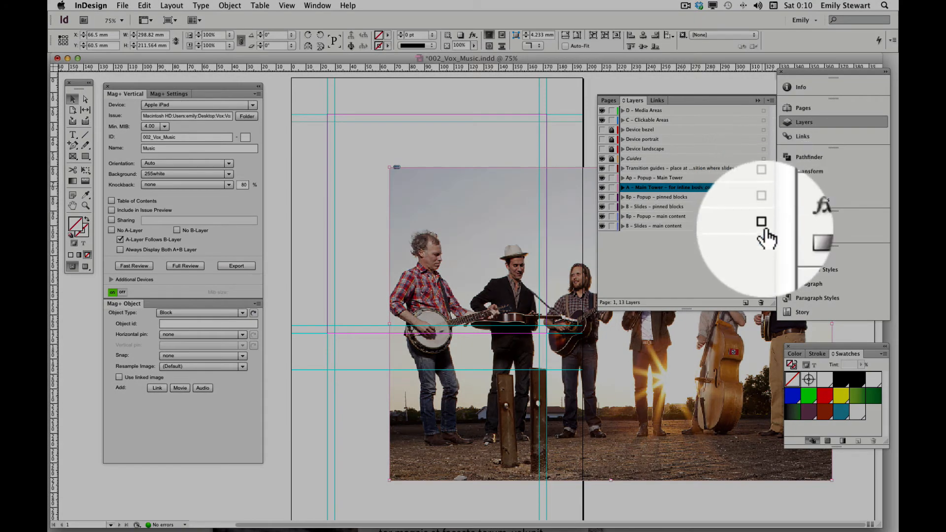
click(763, 216)
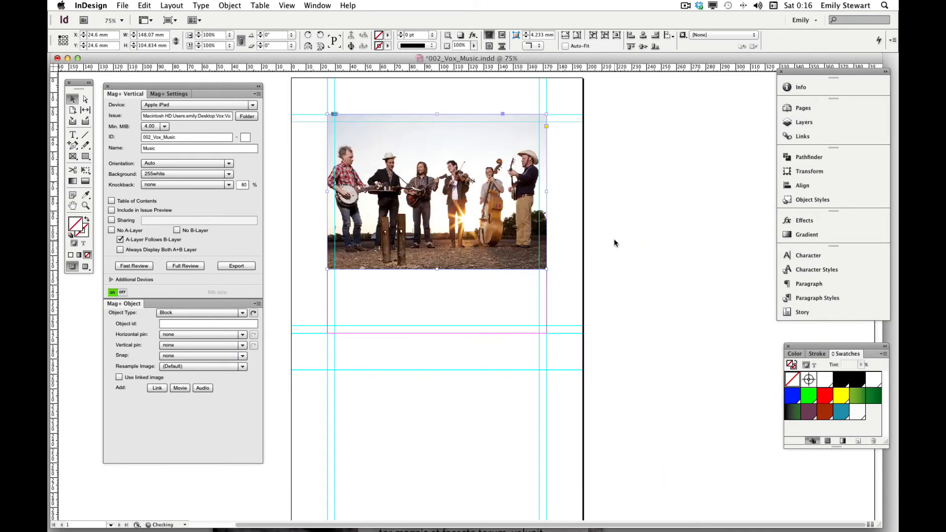
click(614, 238)
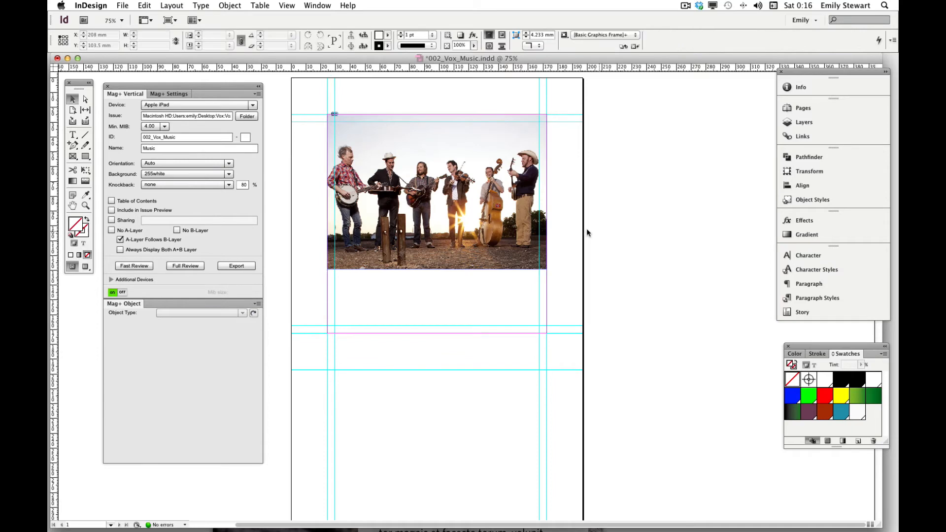
Step: Group the band photo with the 197 × 197 mm background square
click(439, 200)
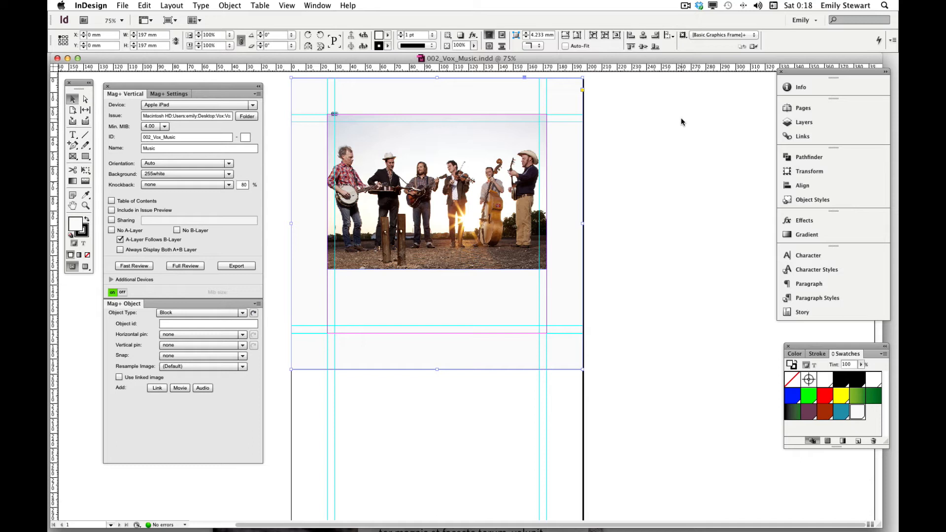
key(super+a)
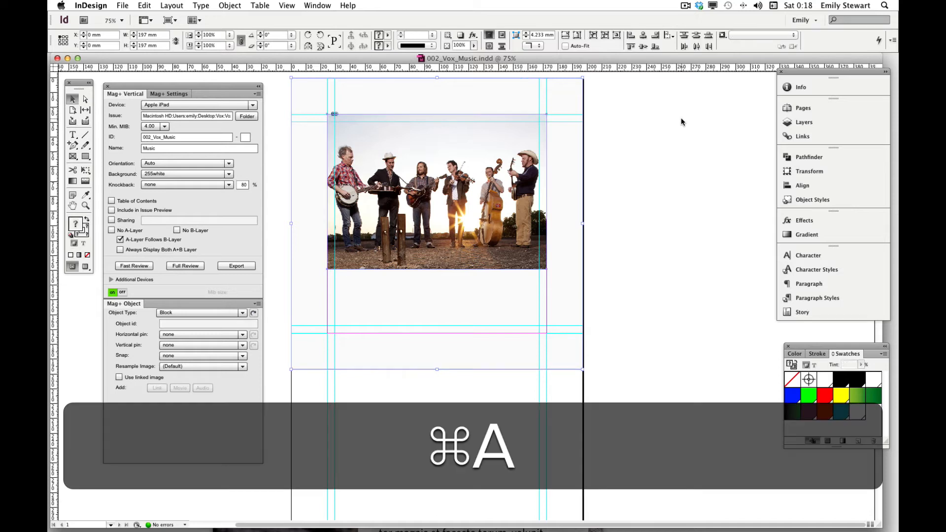
key(super+g)
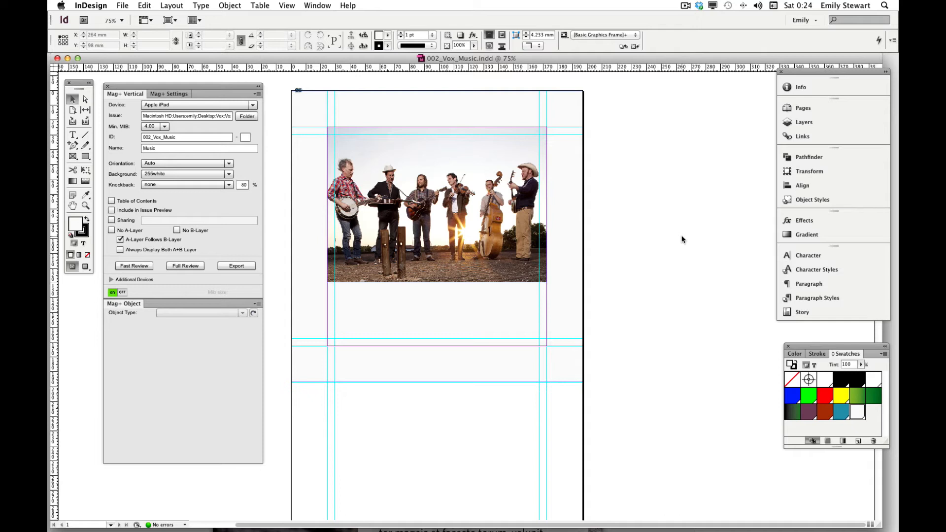
Step: Create an article text frame about 95.5 × 214 mm on the A - Main Tower layer and move it over the photo's lower right part
click(830, 123)
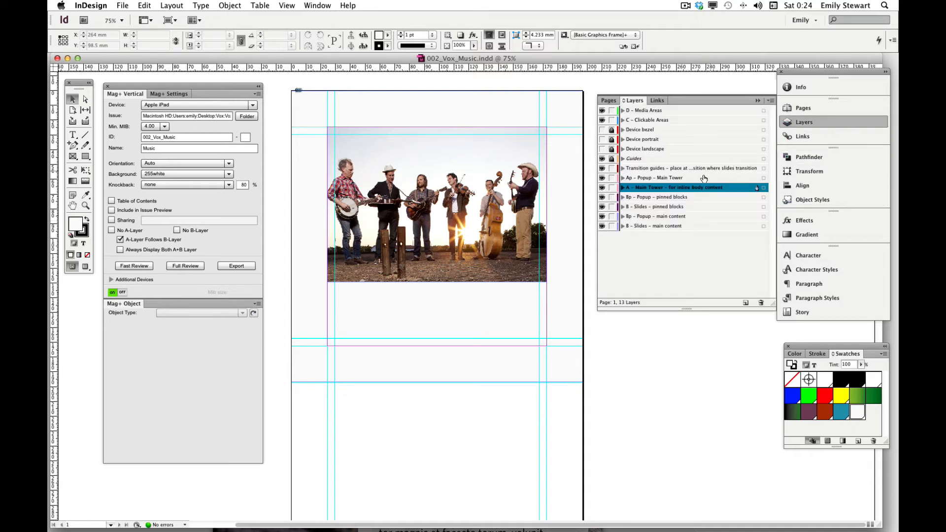
click(810, 122)
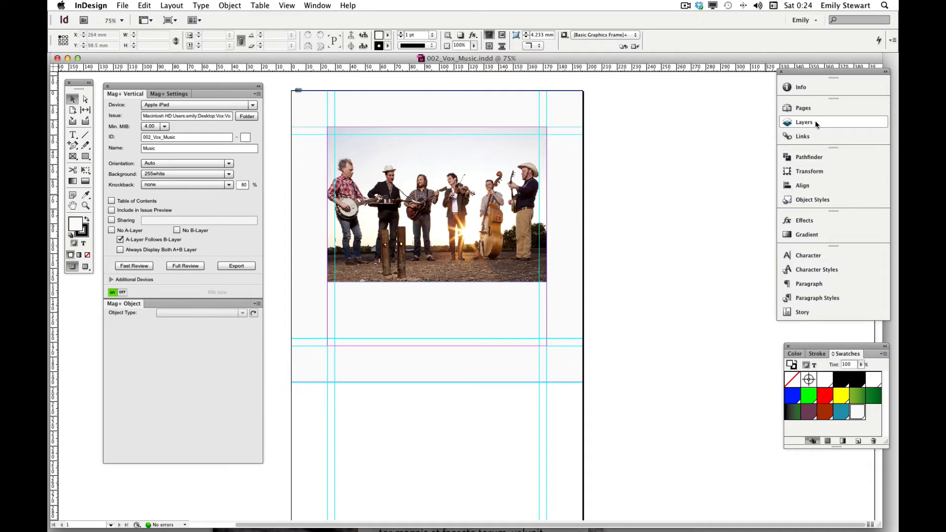
key(t)
drag(601, 255, 743, 493)
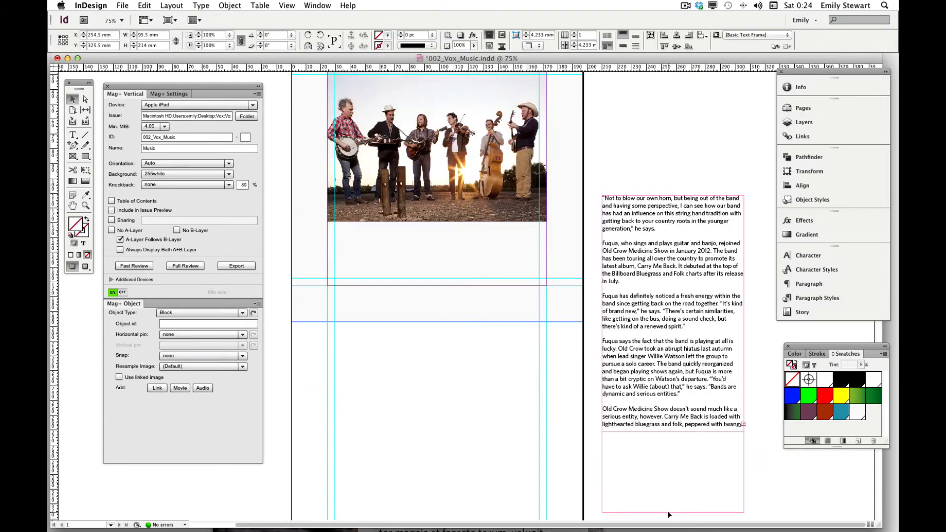
drag(668, 511, 669, 512)
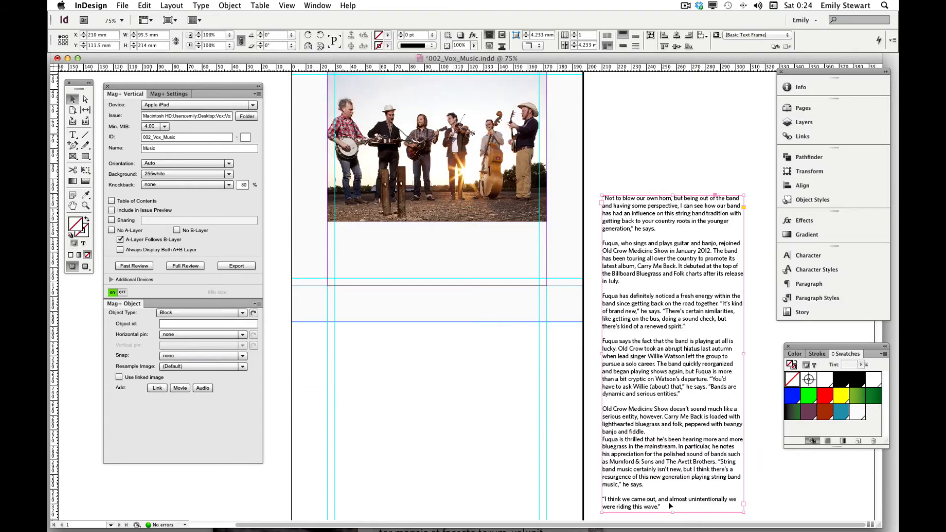
drag(693, 261, 489, 248)
click(699, 274)
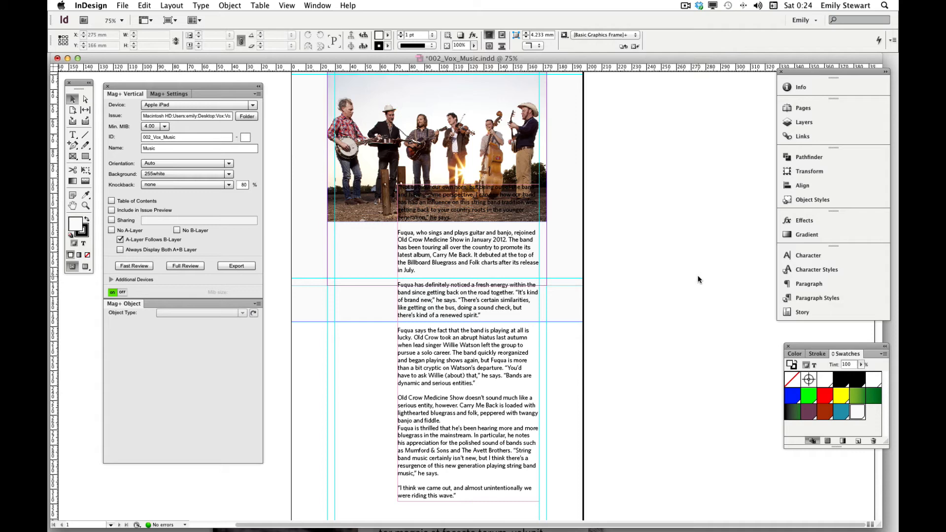
Step: Draw a translucent white rectangle about 107 × 230.5 mm behind the article text and group it with the text frame
scroll(704, 336, down, 1)
scroll(704, 336, left, 1)
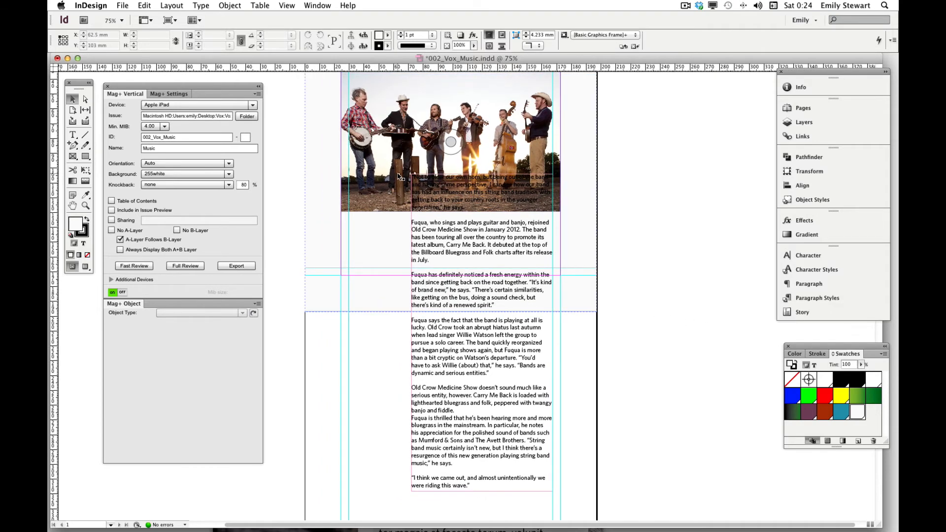
key(m)
mouse_move(403, 168)
mouse_down()
mouse_move(471, 281)
mouse_move(560, 506)
mouse_up()
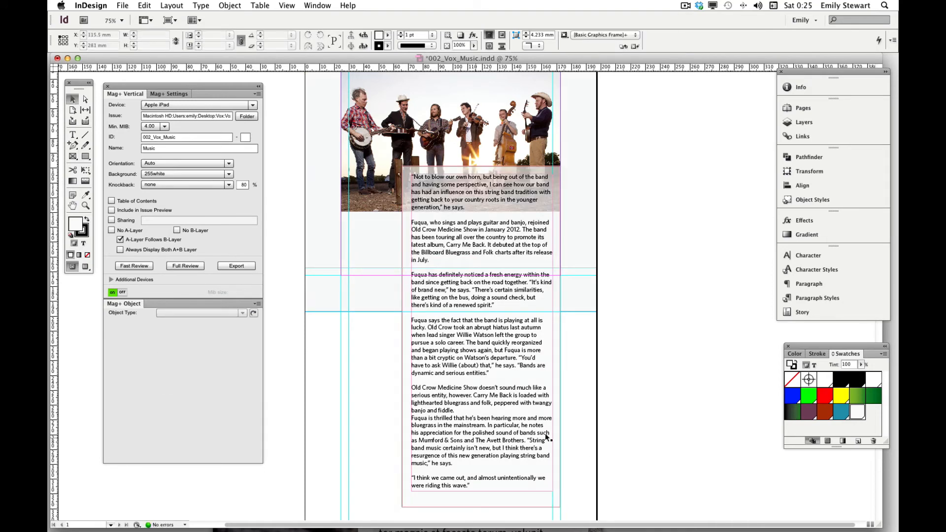
click(510, 441)
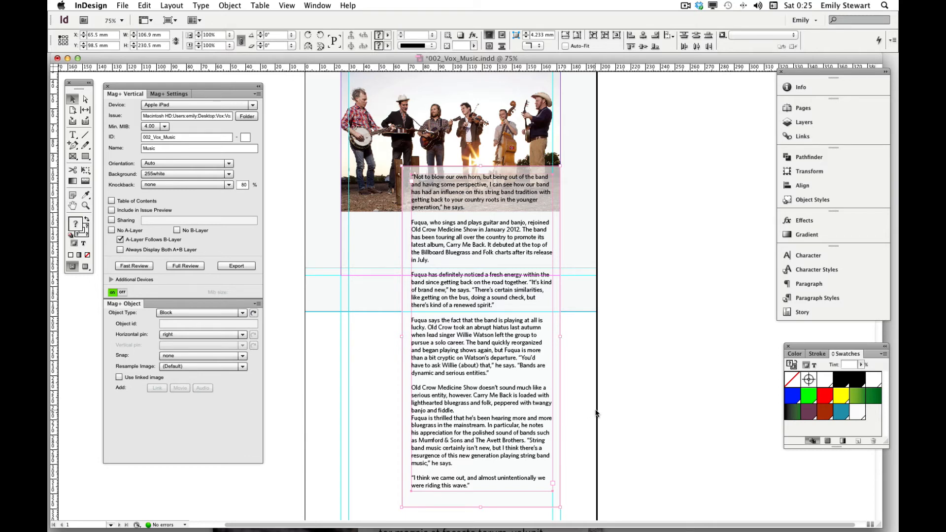
key(super+g)
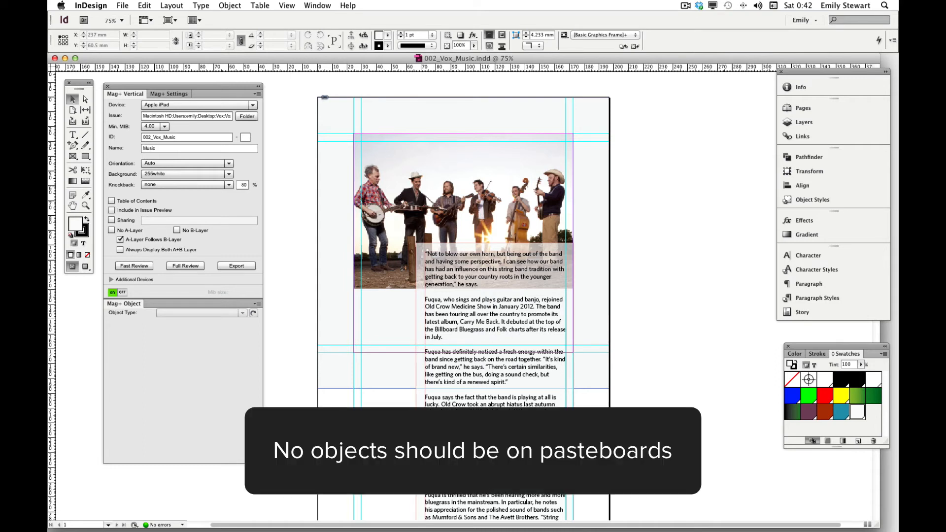
Step: Select all objects to check for strays on the pasteboard, and deselect them
key(super+a)
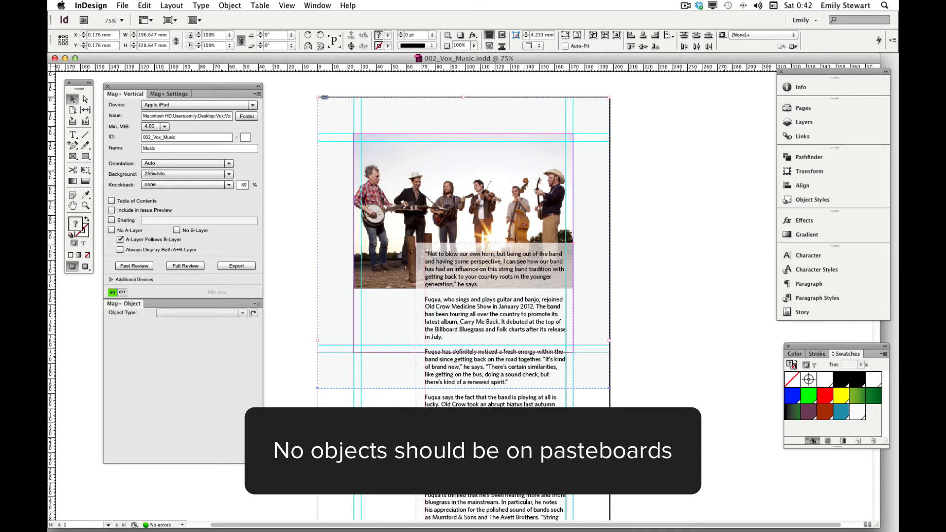
click(635, 133)
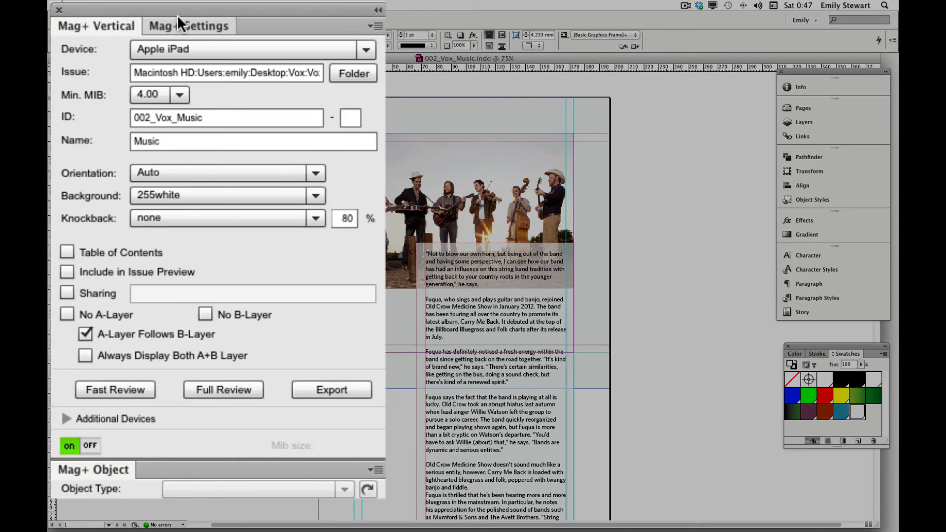
Step: Set the Mag+ Settings to Push Review to Device and refresh the list of devices
click(163, 94)
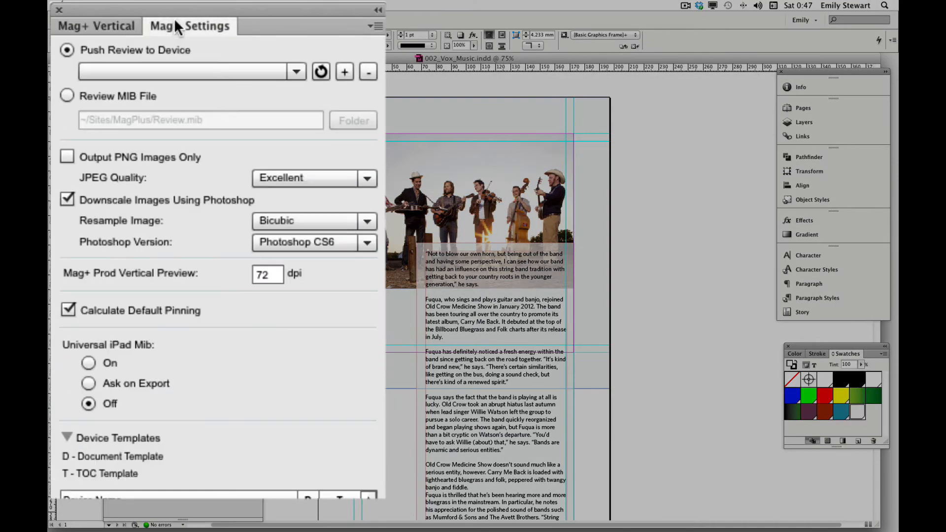
click(64, 50)
click(320, 72)
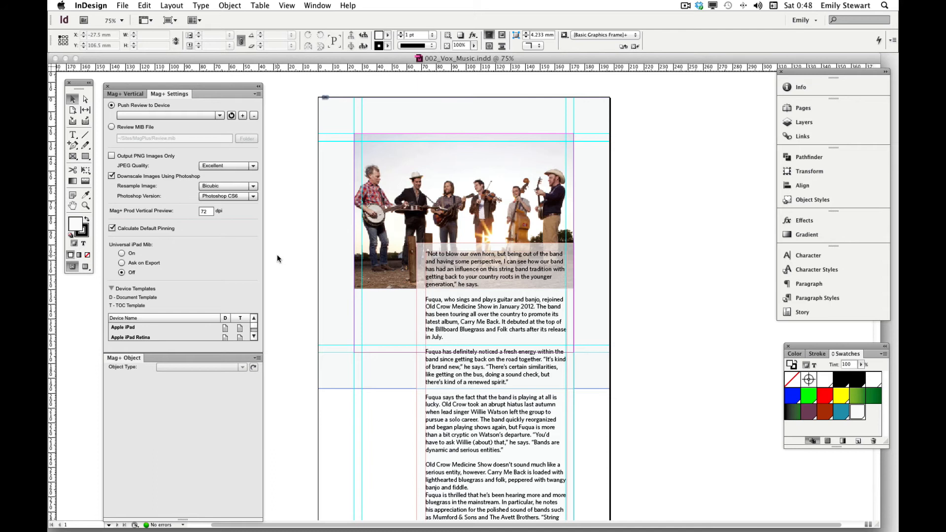
Step: Switch to the iOS Simulator and examine the push service address in the mag+ reviewer's User Settings
click(640, 381)
mouse_move(605, 530)
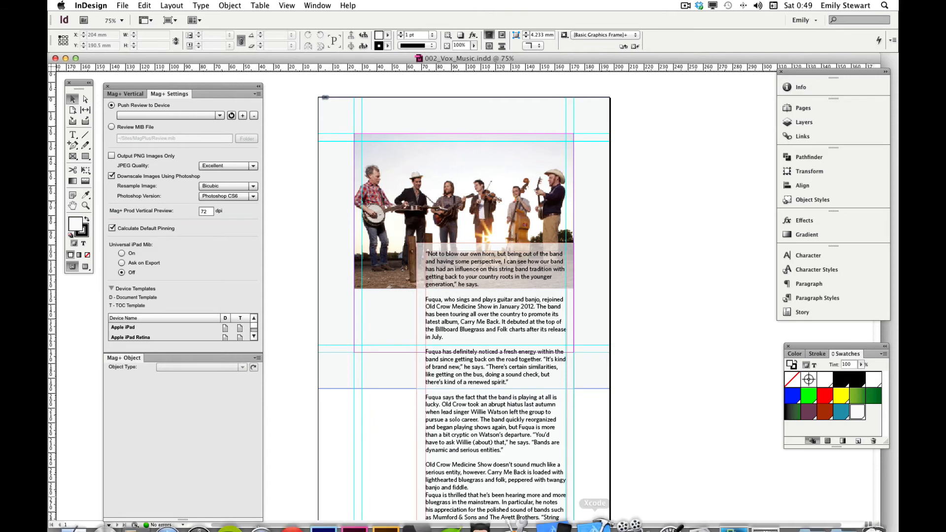
click(561, 495)
click(375, 201)
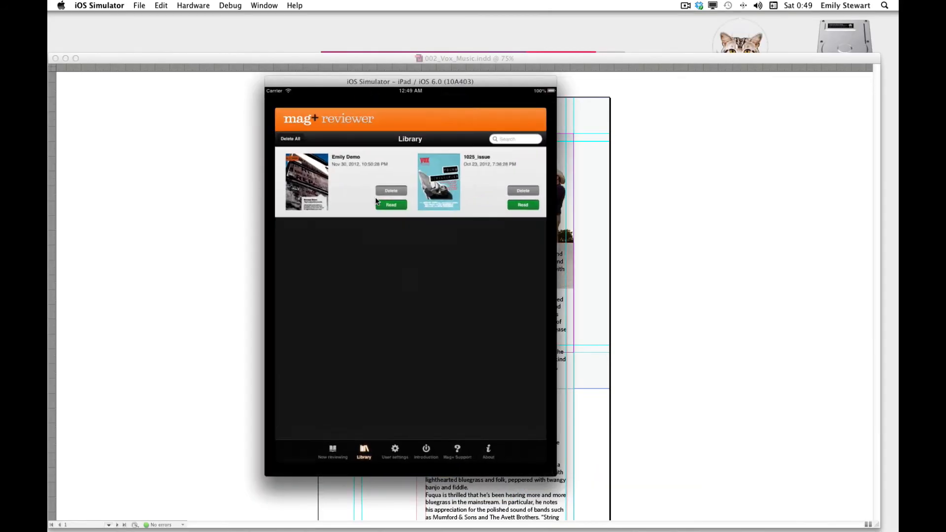
click(394, 466)
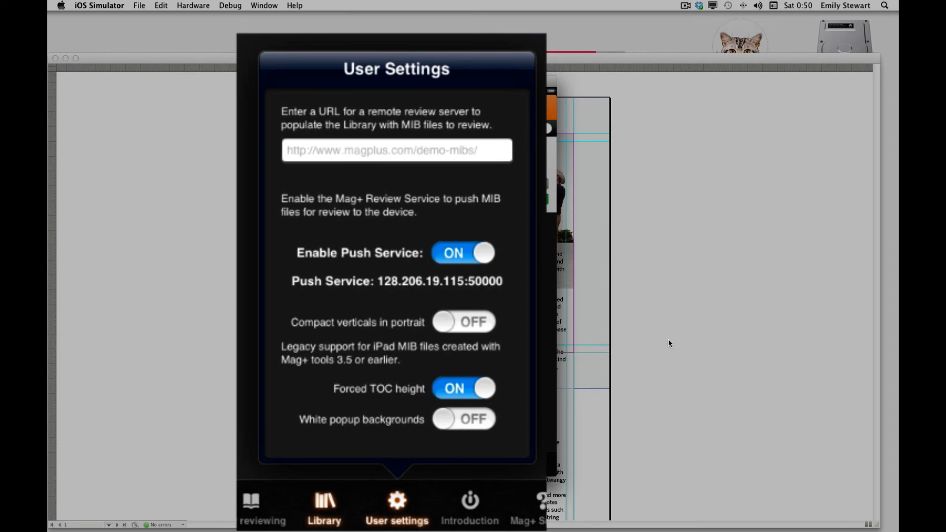
Step: Switch back to InDesign and add an iPad push address with host 128.206.19.115 and port 50000 in the Mag+ Settings
click(682, 335)
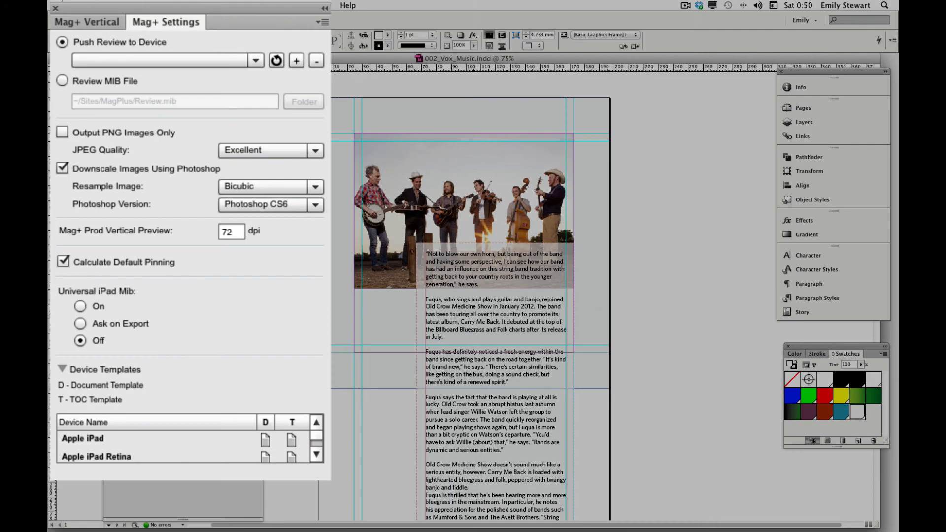
click(296, 60)
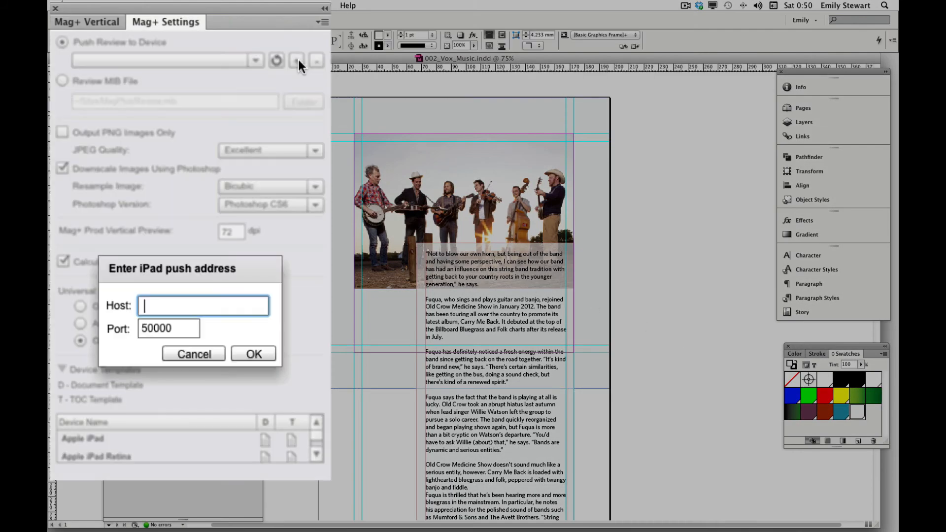
text(128.206.19.115)
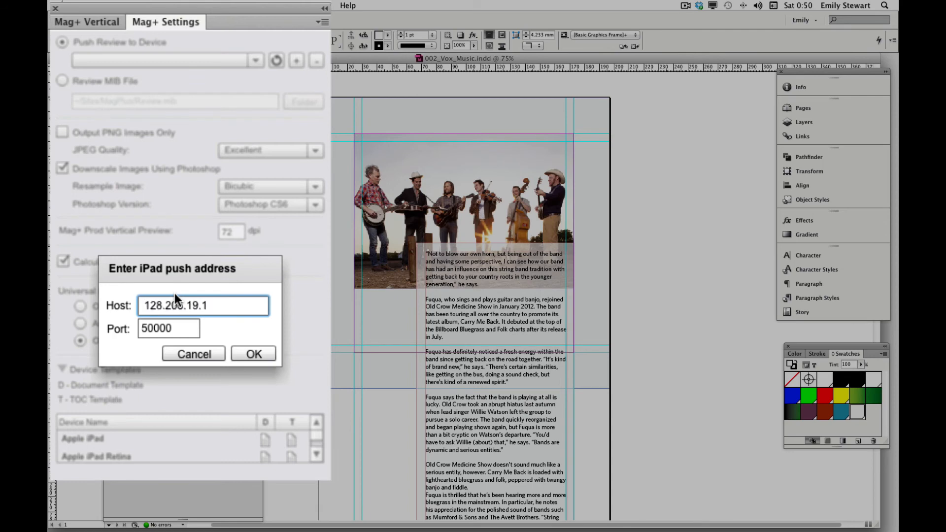
click(260, 354)
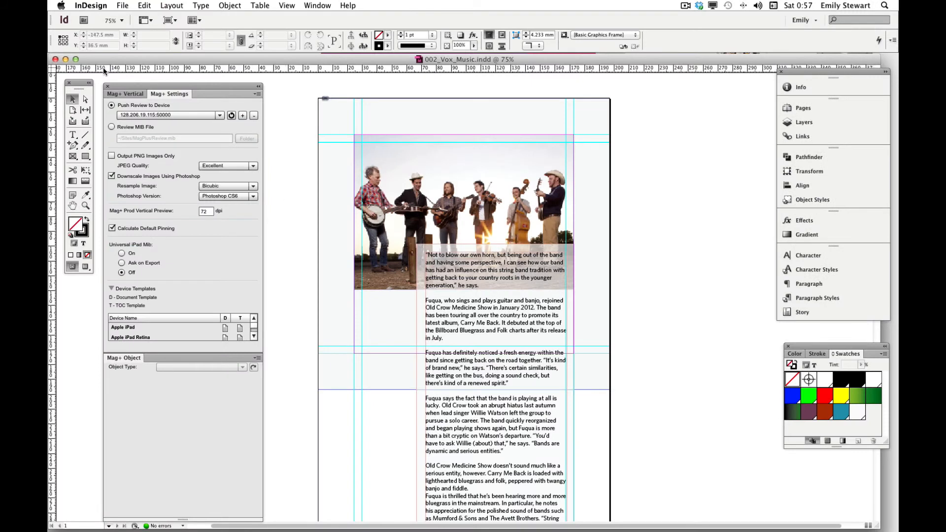
Step: Generate a Fast Review of the 002_Vox_Music vertical and push it to the review device
click(117, 93)
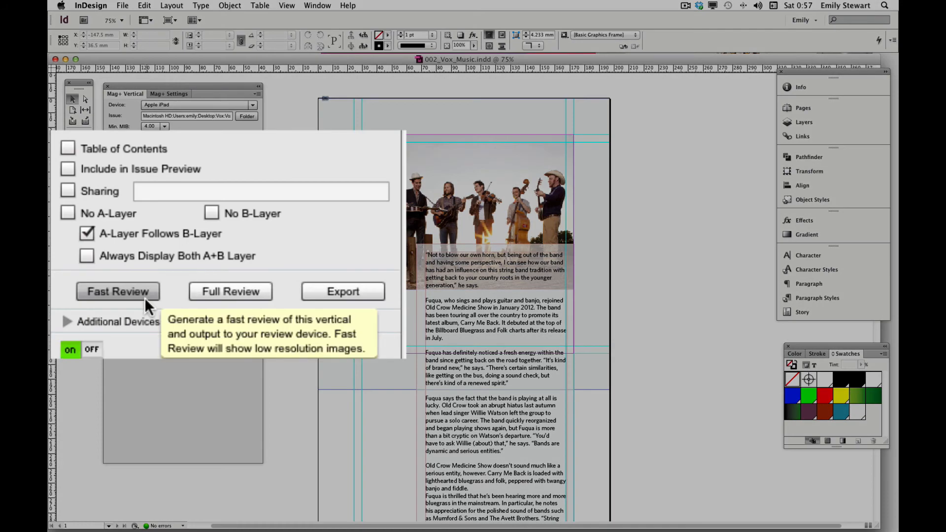
click(145, 297)
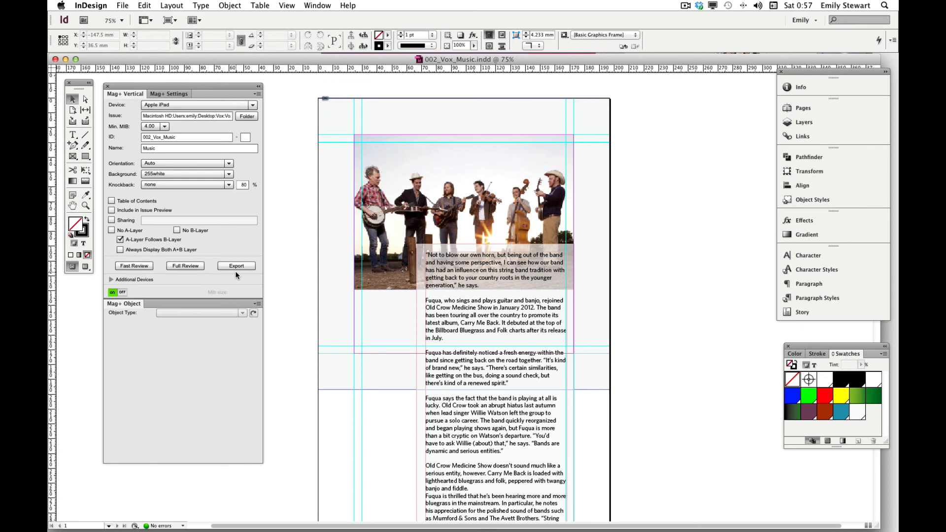
click(151, 266)
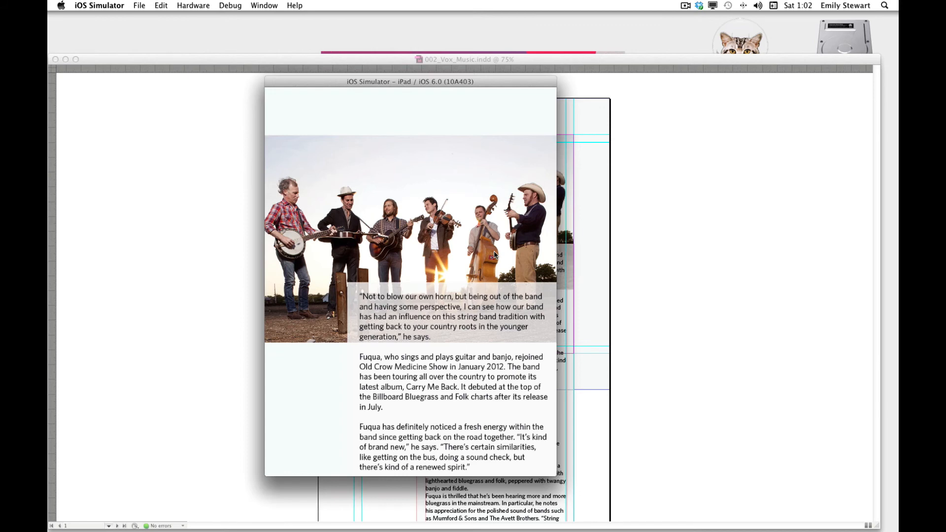
Step: Review the pushed music article in the iOS Simulator by scrolling its text tower and rotating the iPad between portrait and landscape
drag(438, 409, 440, 275)
scroll(441, 258, down, 5)
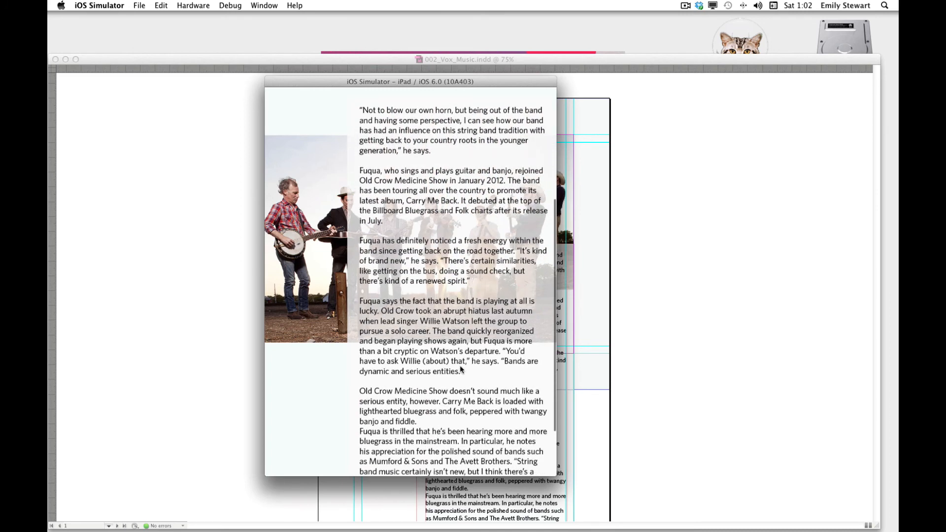
scroll(457, 356, up, 10)
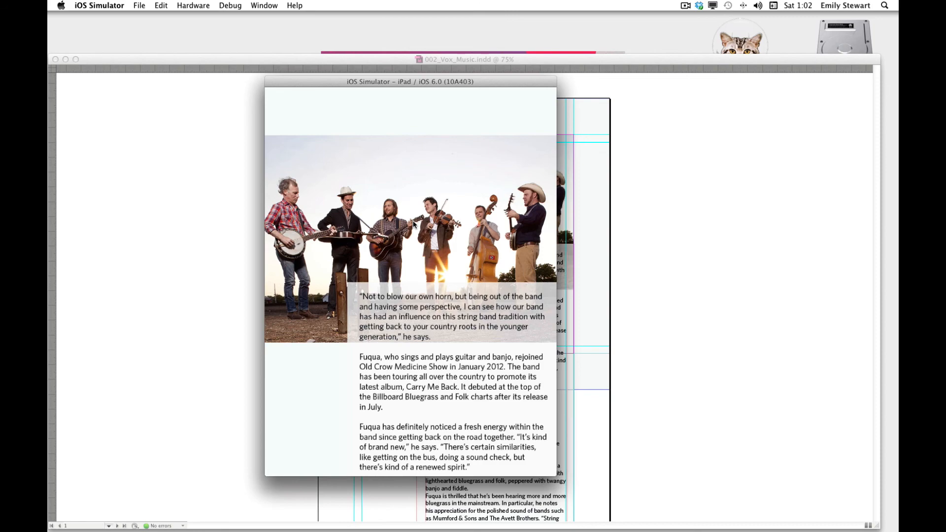
key(cmd+Right)
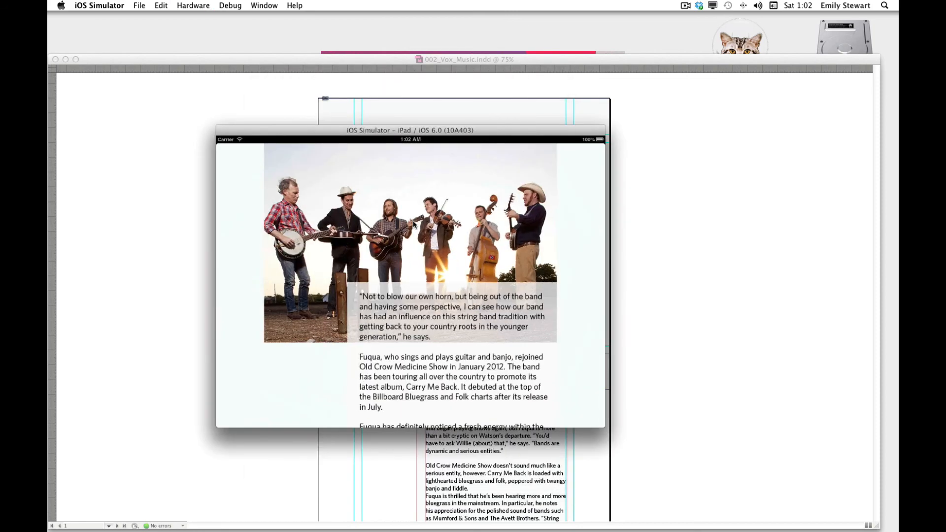
key(cmd+Left)
key(super+Right)
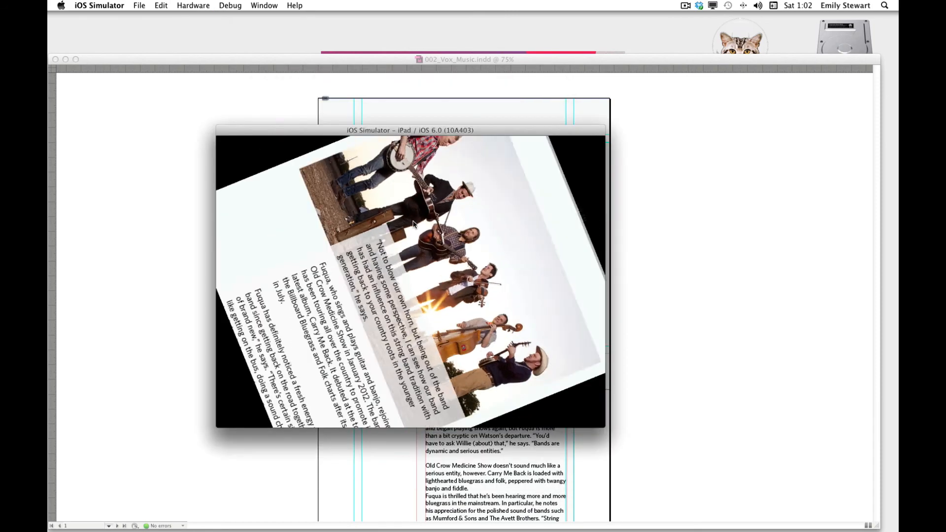
scroll(471, 316, down, 5)
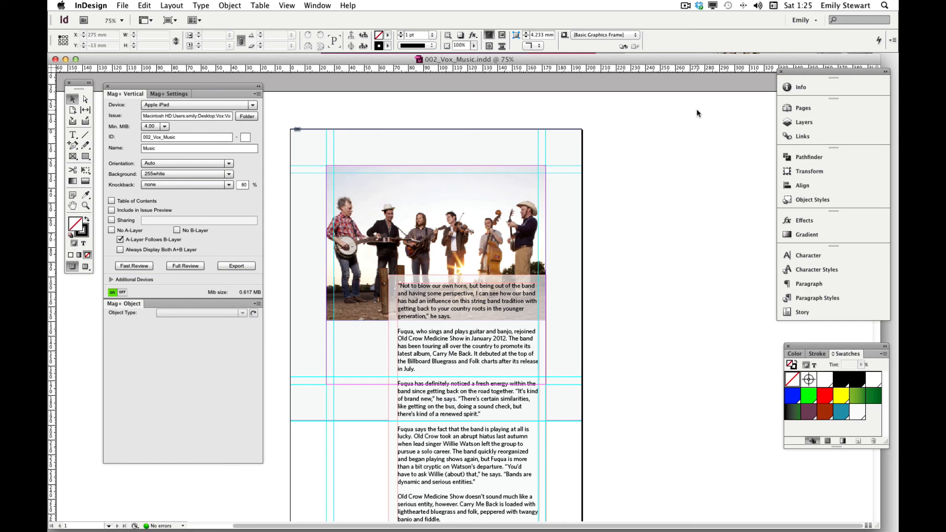
Step: Add a second page to 002_Vox_Music for another slide and flip between the two pages
click(824, 103)
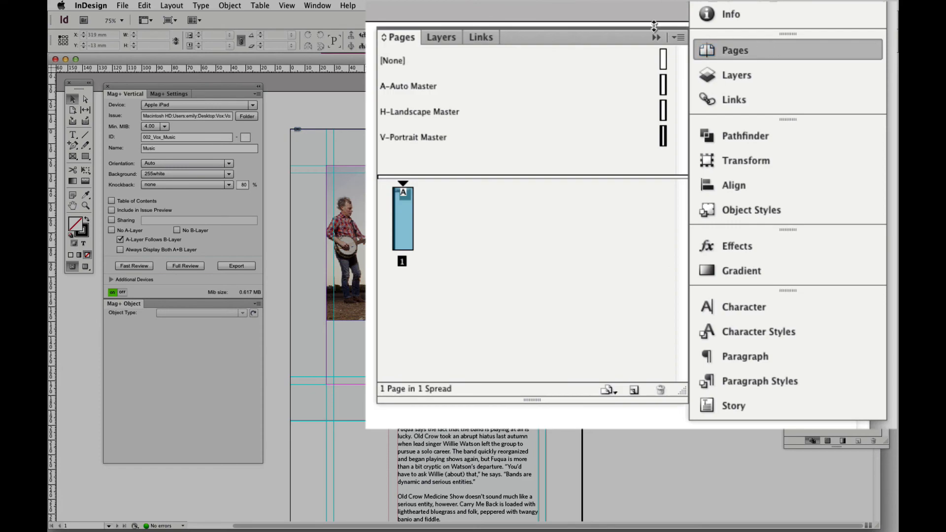
click(633, 390)
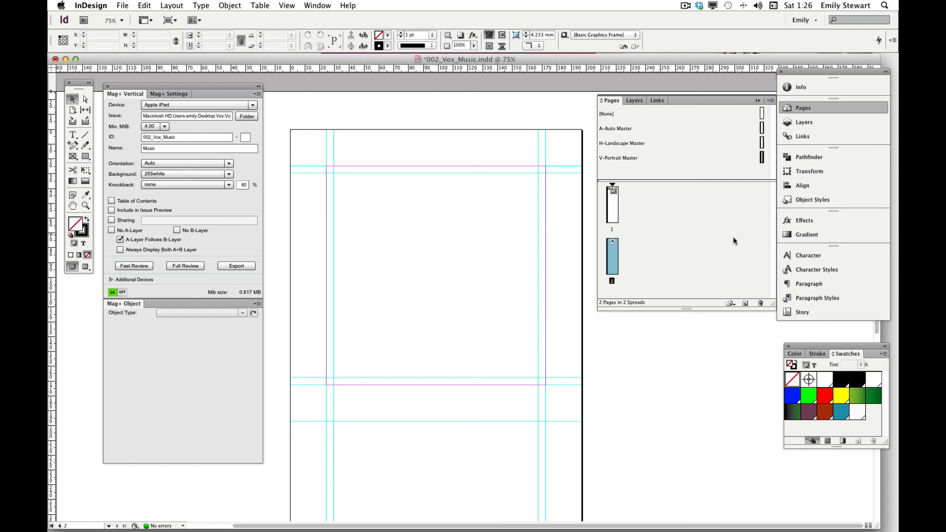
double_click(614, 217)
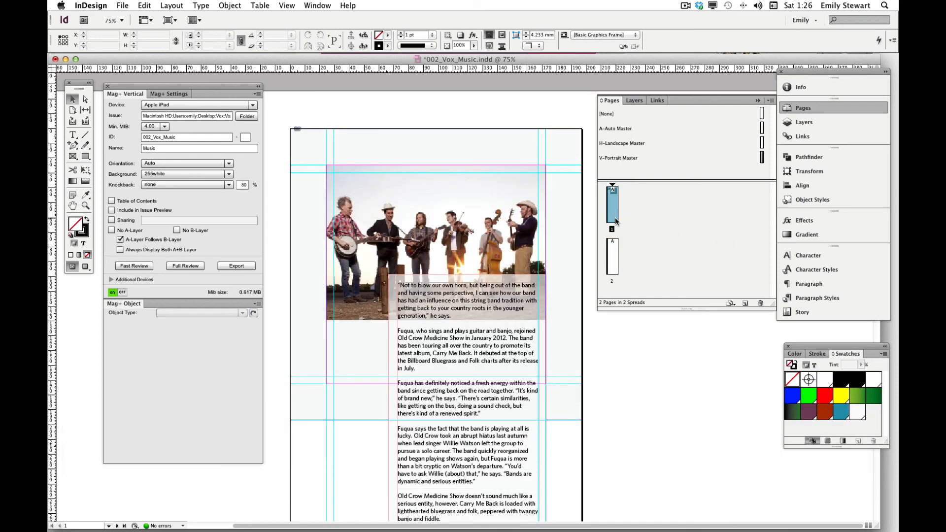
key(alt+Page_Down)
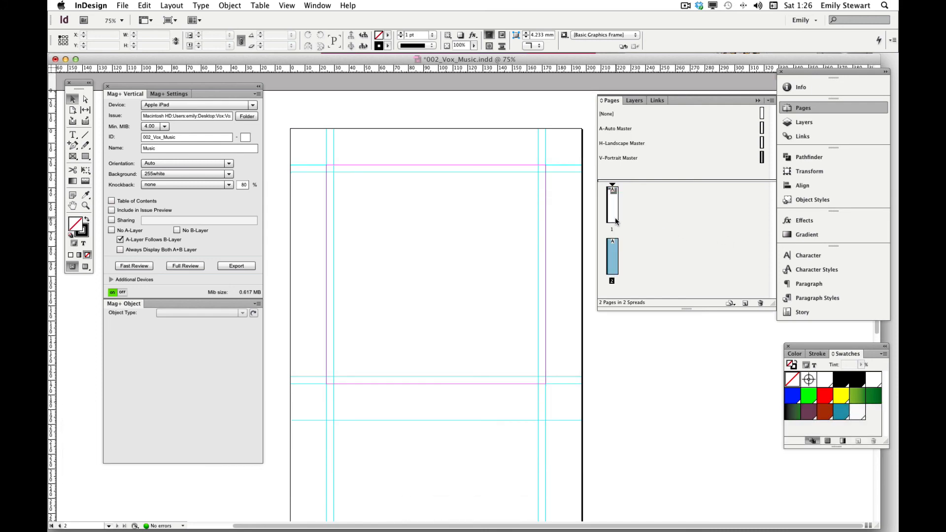
key(alt+Page_Up)
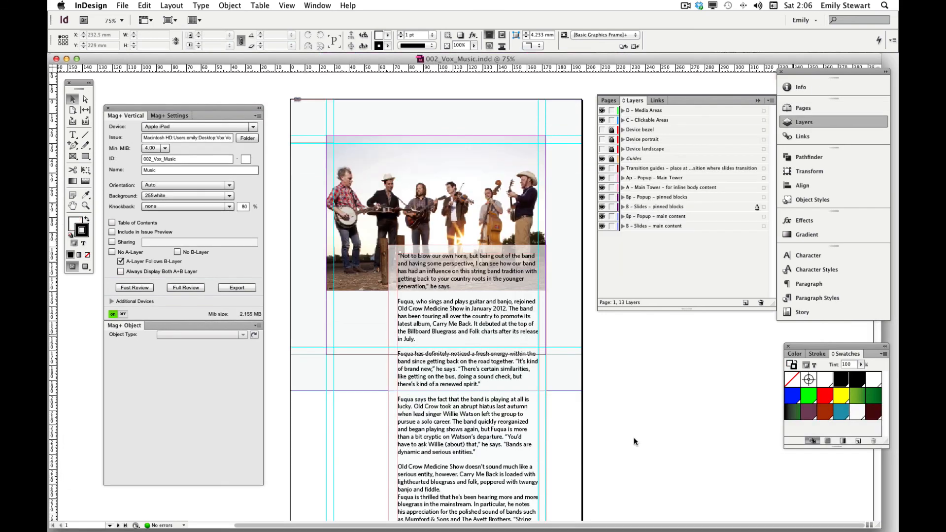
Step: Look through the three slide pages of the expanded 002_Vox_Music document in sequence
click(816, 106)
key(alt+Page_Down)
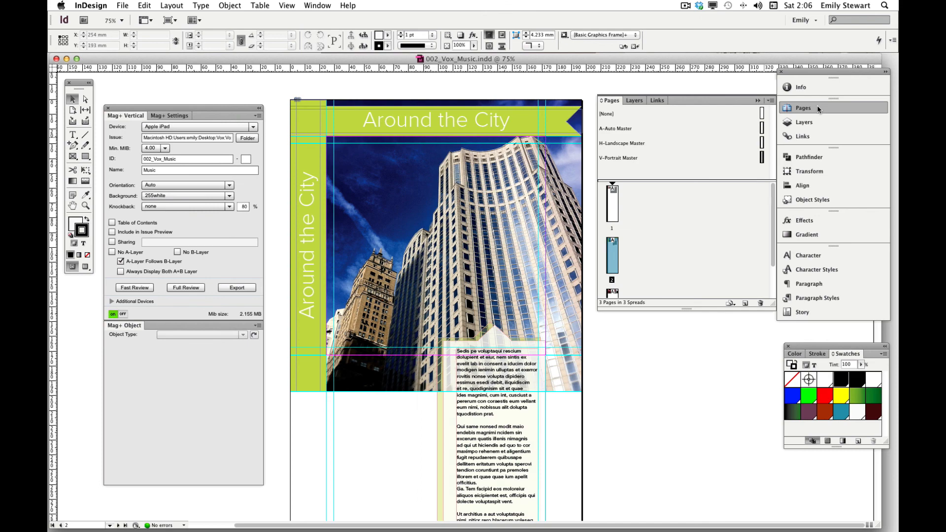
key(alt+Page_Down)
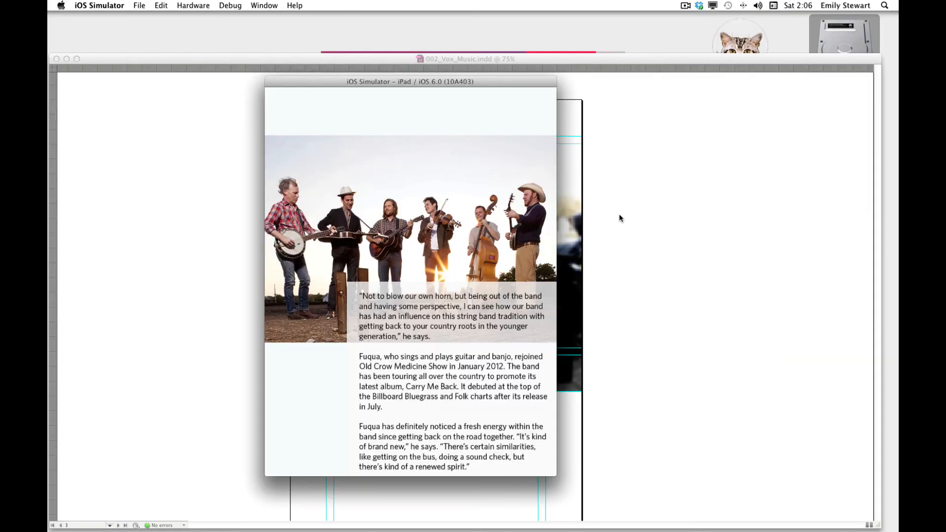
Step: Scroll through the three-slide article in the iOS Simulator, from the band photo through Around the City to the red mailbox slide
scroll(467, 318, down, 5)
scroll(467, 317, down, 15)
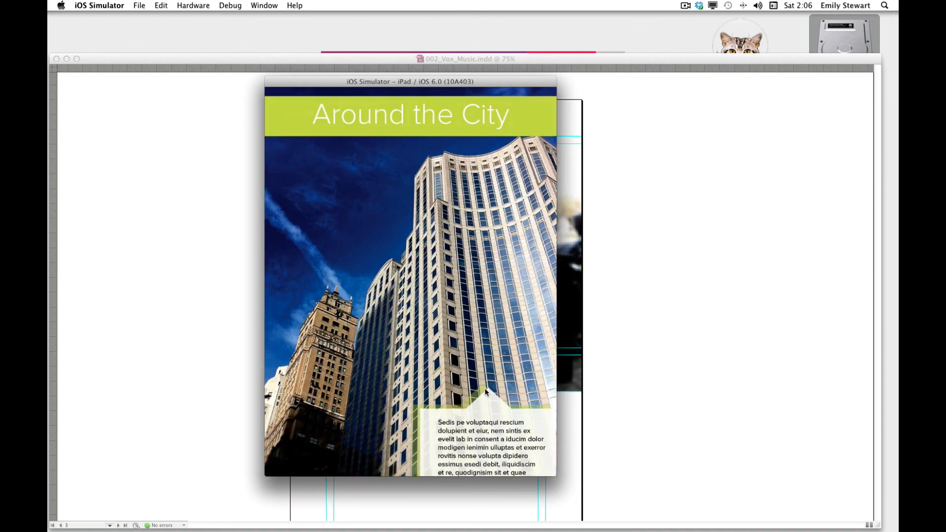
scroll(496, 413, down, 3)
scroll(495, 405, down, 10)
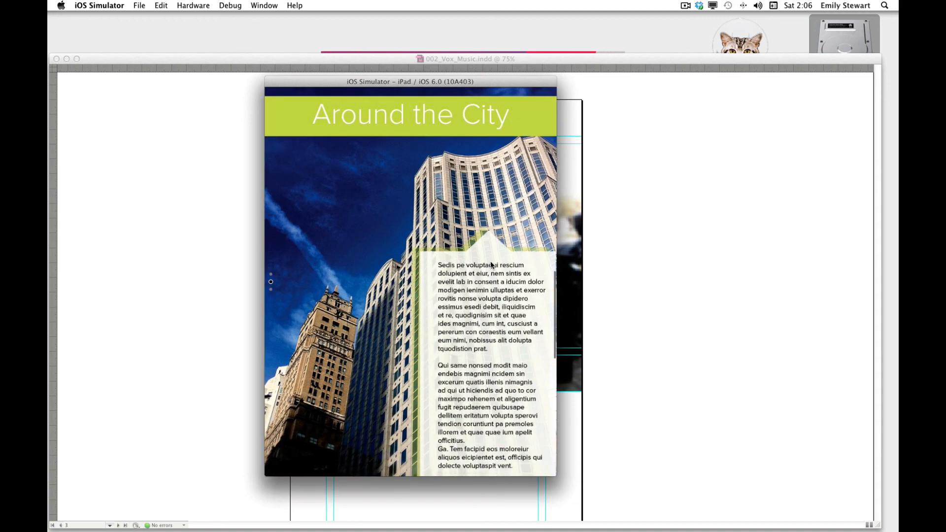
scroll(477, 245, down, 5)
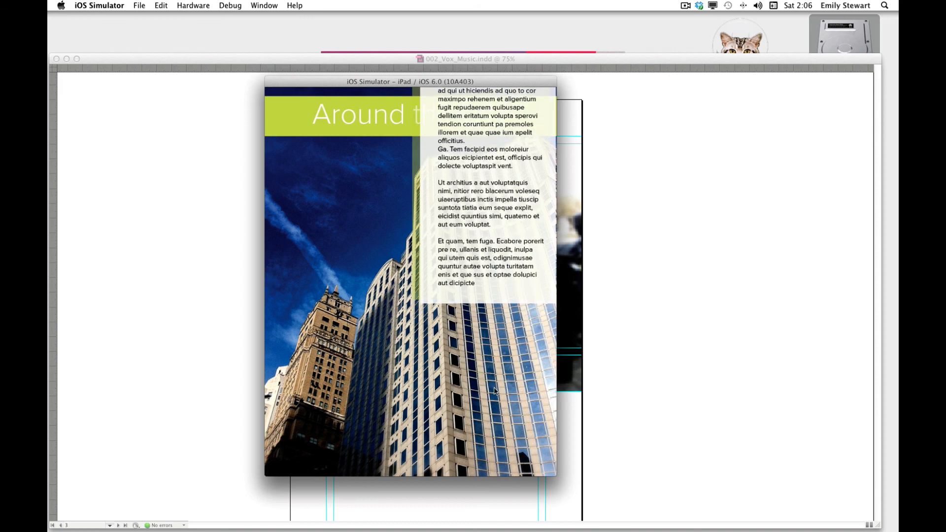
scroll(495, 390, down, 10)
scroll(497, 276, down, 5)
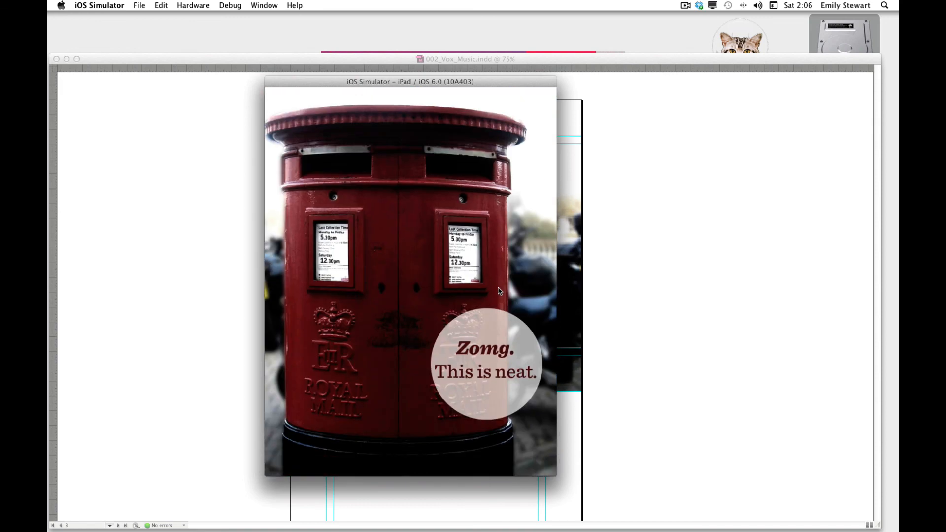
Step: Check the mailbox slide in landscape, return to portrait, and go back through the slides to the band photo
key(super+Left)
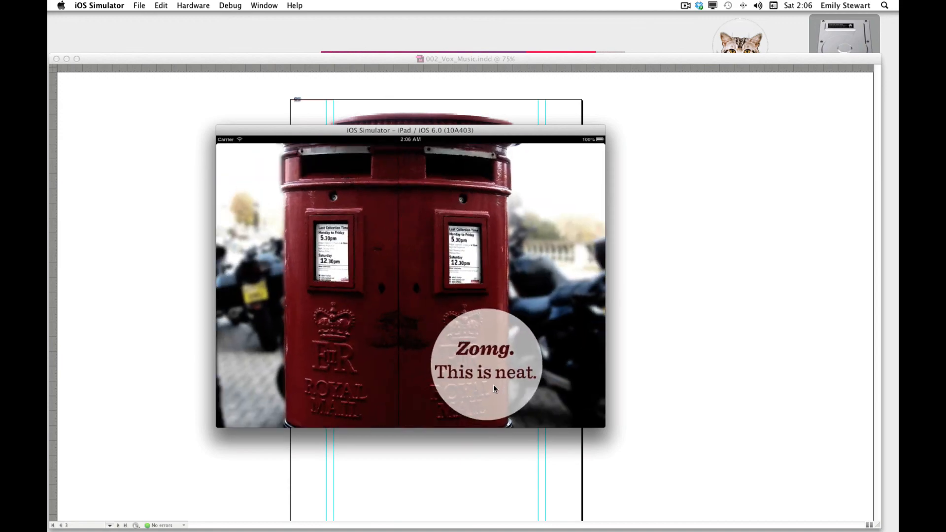
key(super+Right)
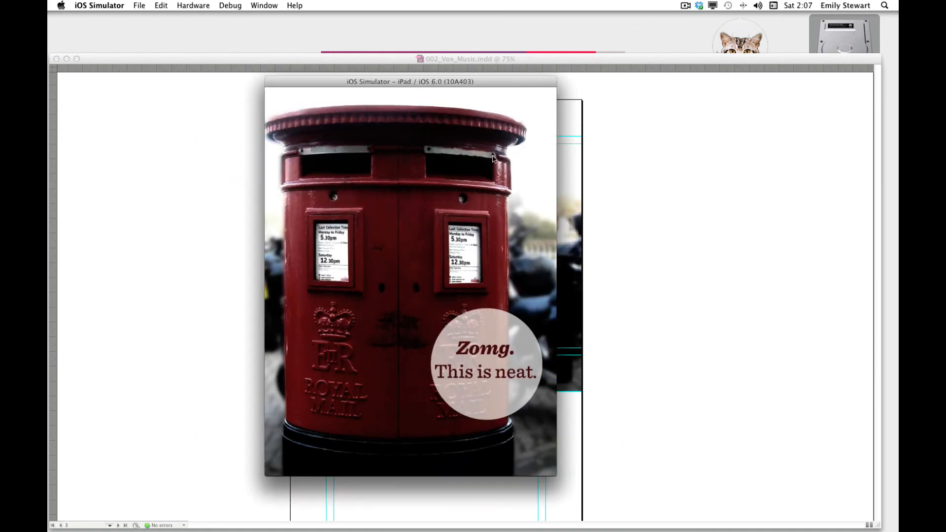
drag(494, 158, 493, 340)
drag(491, 197, 488, 359)
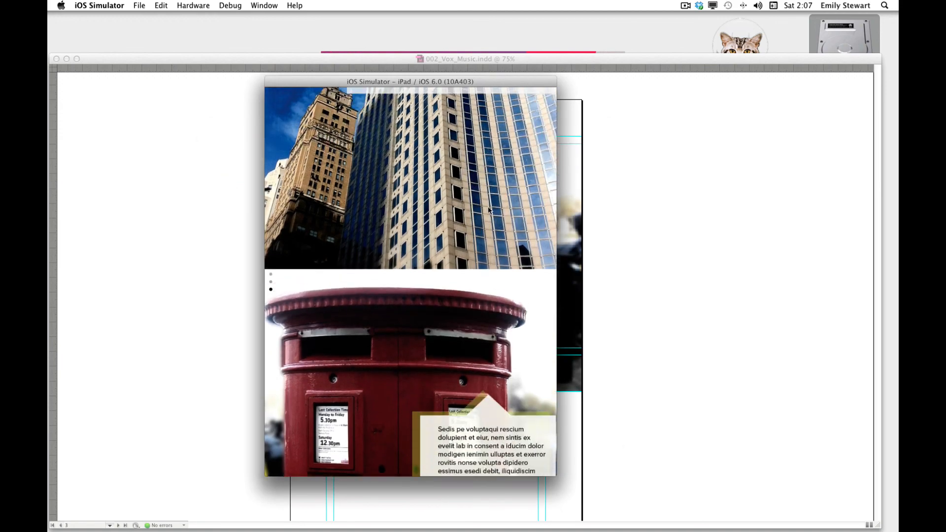
drag(478, 163, 481, 460)
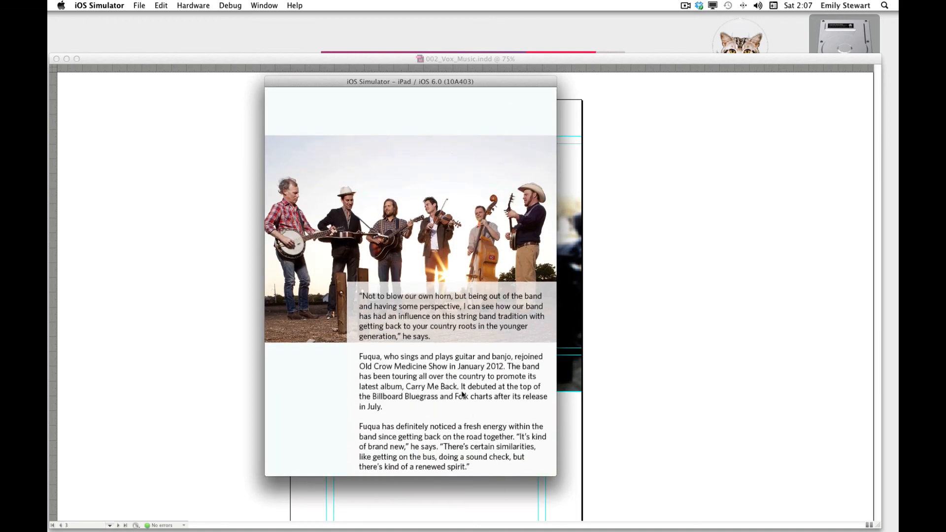
Step: Rotate the simulated iPad to landscape and move forward to the Around the City slide
key(super+Right)
drag(468, 391, 490, 276)
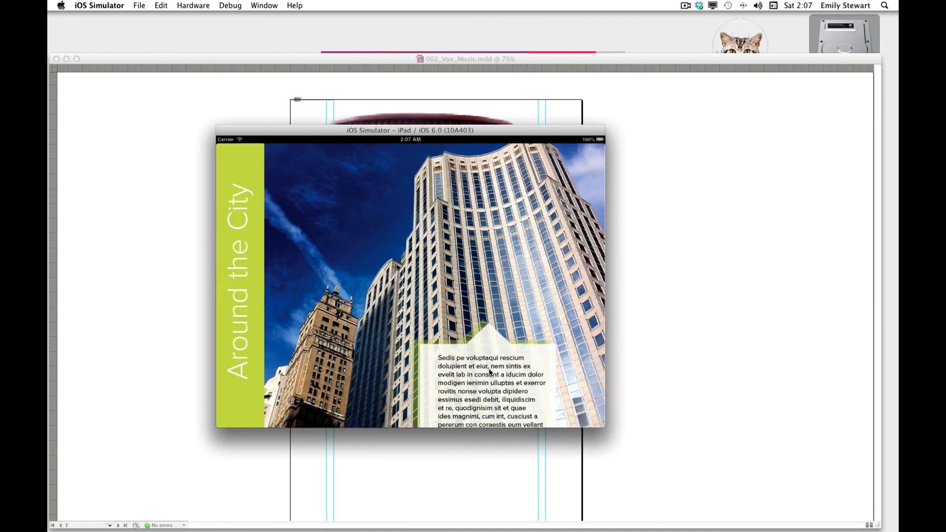